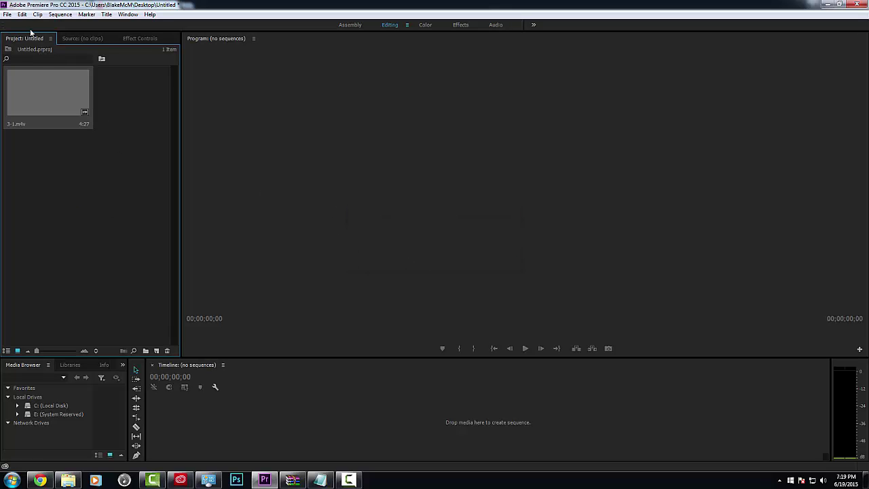
Step: Create a new bin with the default name in the project
{"action": "left_click", "coordinate": [51, 154]}
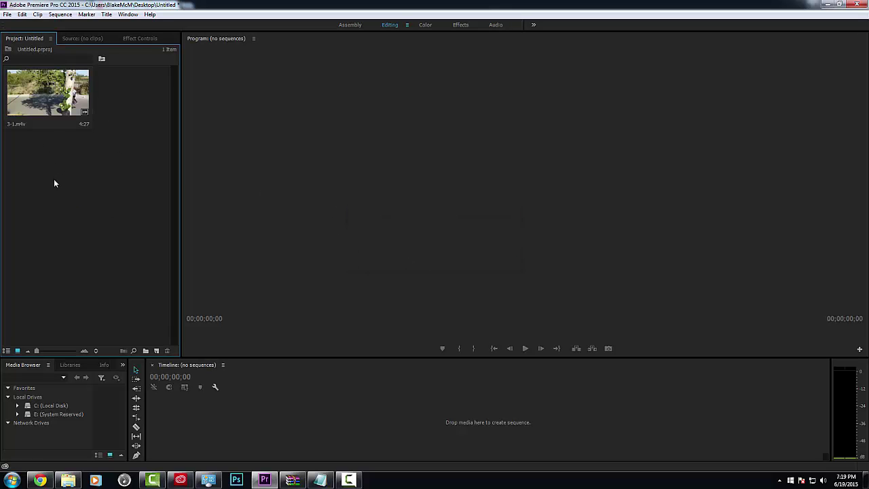
{"action": "right_click", "coordinate": [56, 169]}
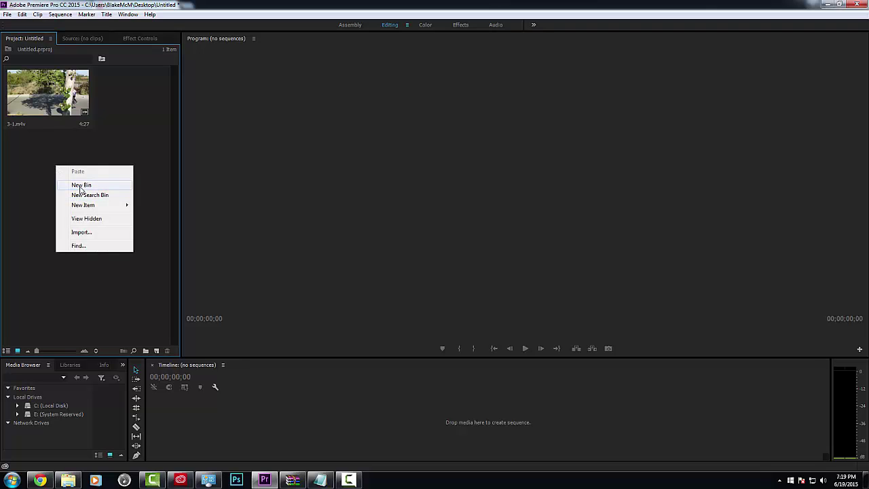
{"action": "left_click", "coordinate": [64, 185]}
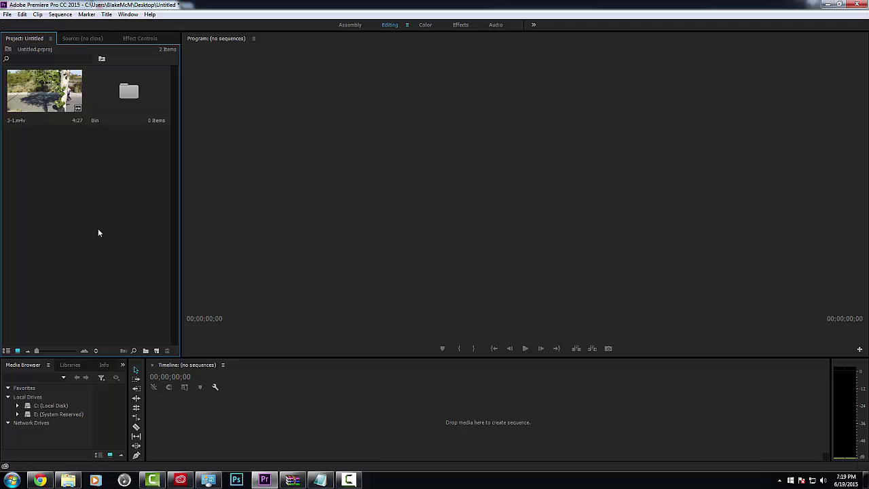
Step: Show the project items as a list, and move the 3-1.m4v clip into the new bin and expand it
{"action": "left_click", "coordinate": [5, 351]}
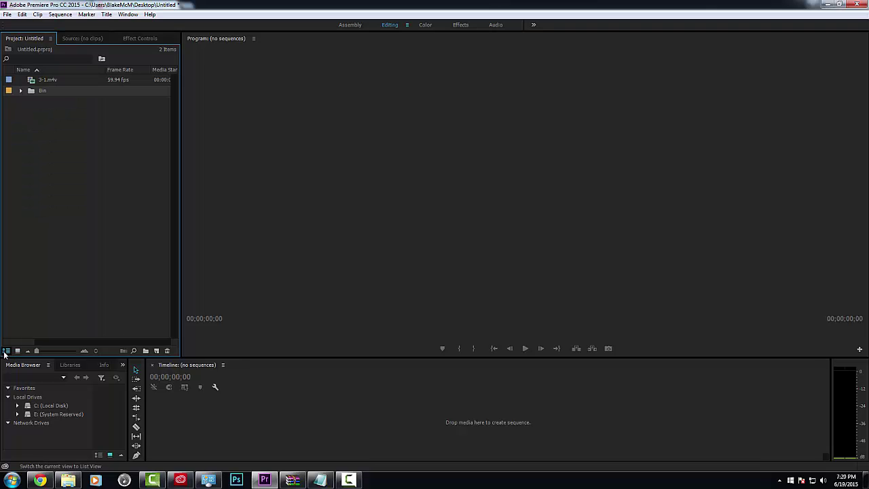
{"action": "left_click_drag", "start_coordinate": [48, 79], "coordinate": [42, 90]}
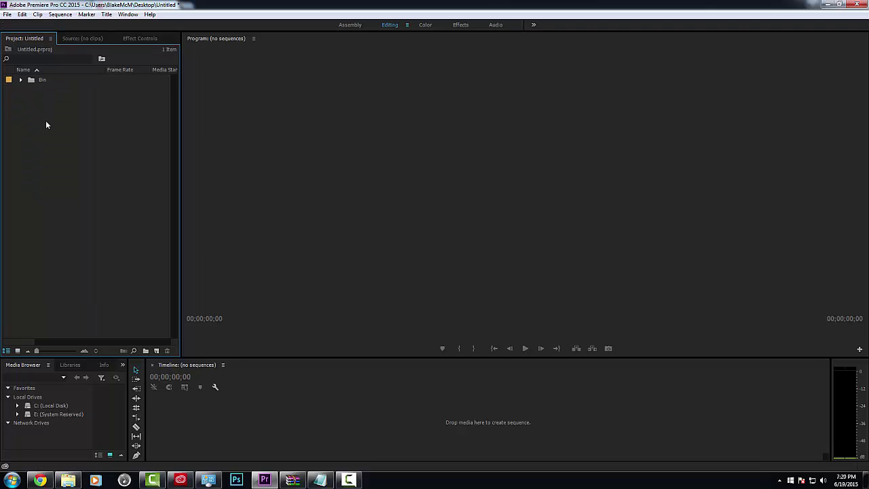
{"action": "left_click", "coordinate": [22, 81]}
Step: Create two more bins in the project, named Video and Audio
{"action": "right_click", "coordinate": [28, 128]}
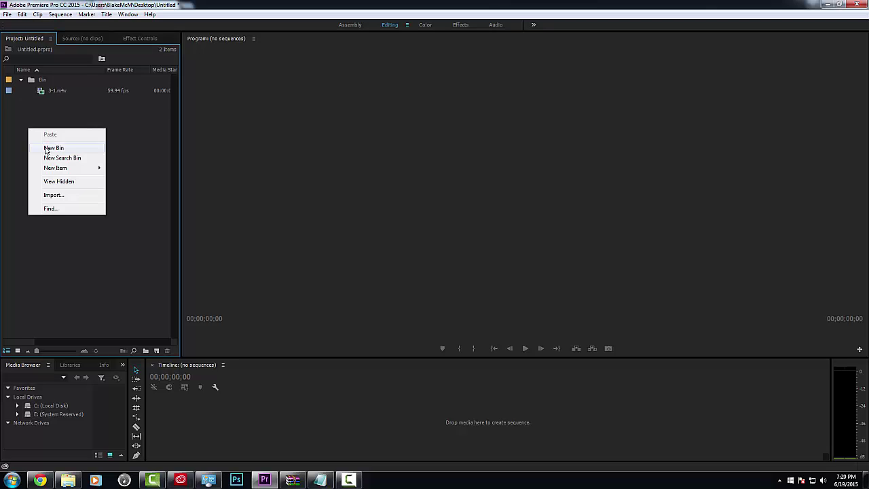
{"action": "left_click", "coordinate": [46, 148]}
{"action": "type", "text": "Video"}
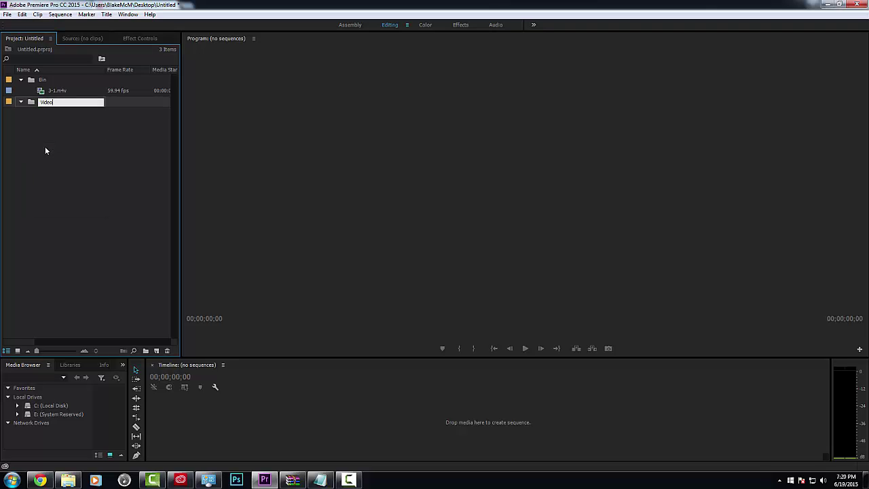
{"action": "left_click", "coordinate": [45, 147]}
{"action": "right_click", "coordinate": [45, 142]}
{"action": "left_click", "coordinate": [56, 159]}
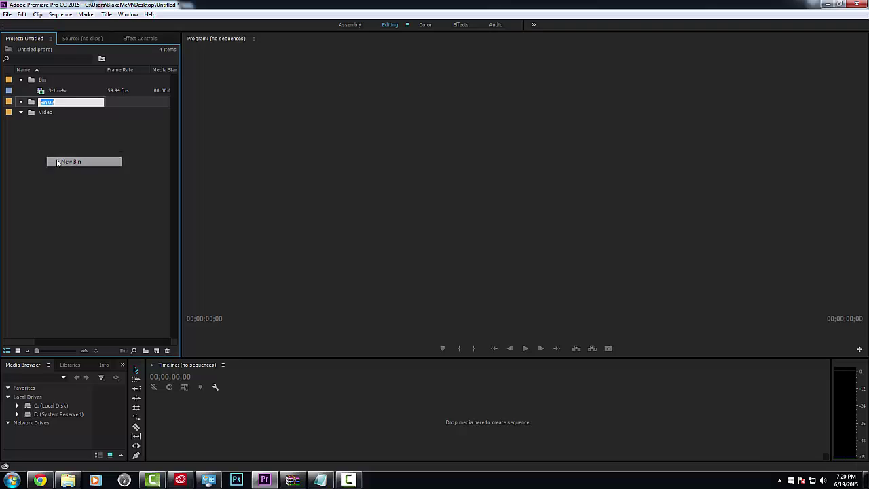
{"action": "type", "text": "Audio"}
{"action": "left_click", "coordinate": [51, 153]}
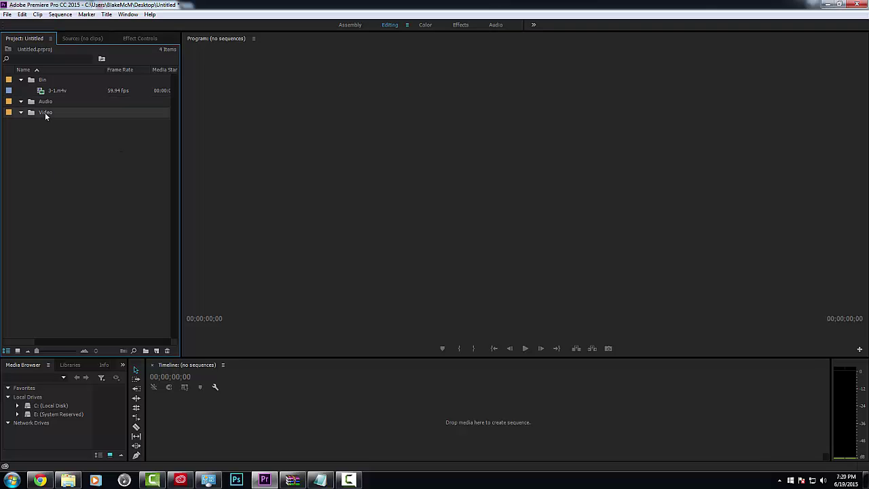
Step: Create a new sequence named Sequence 01 from the DV - NTSC Widescreen 48kHz preset
{"action": "right_click", "coordinate": [62, 203]}
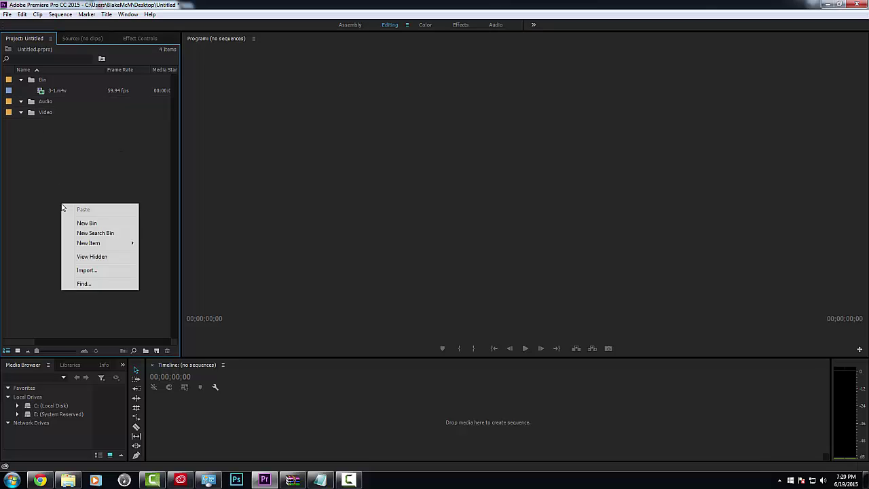
{"action": "mouse_move", "coordinate": [88, 246]}
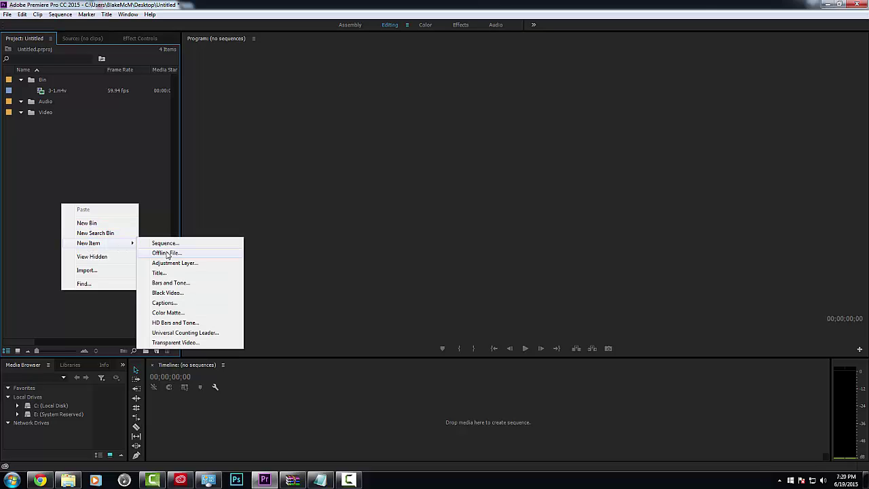
{"action": "left_click", "coordinate": [163, 242]}
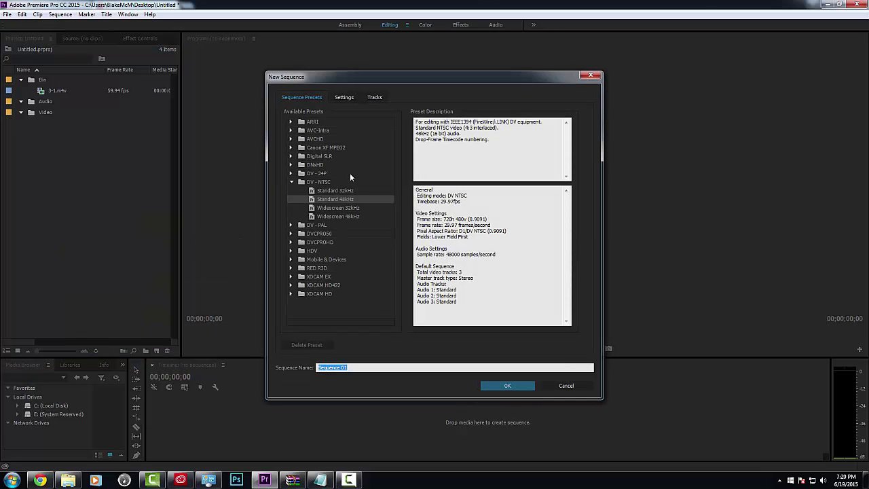
{"action": "left_click", "coordinate": [291, 182]}
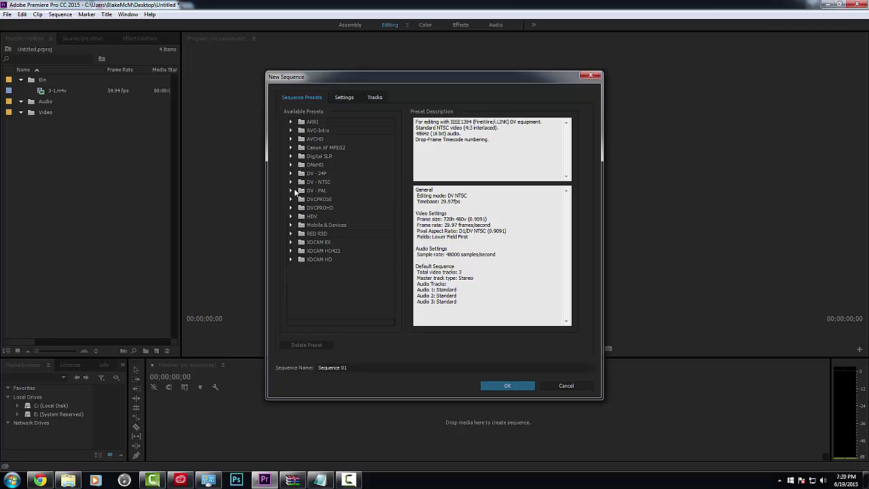
{"action": "left_click", "coordinate": [293, 191]}
{"action": "left_click", "coordinate": [292, 191]}
{"action": "left_click", "coordinate": [291, 182]}
{"action": "left_click", "coordinate": [329, 217]}
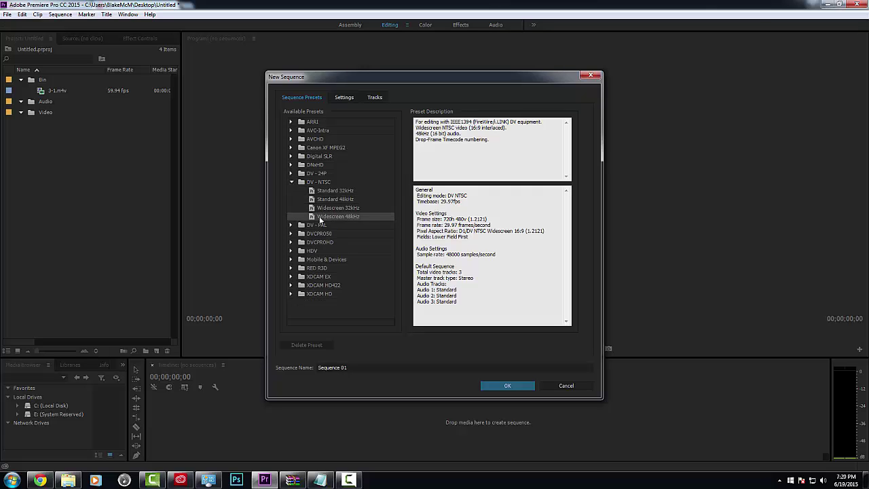
{"action": "left_click", "coordinate": [503, 388]}
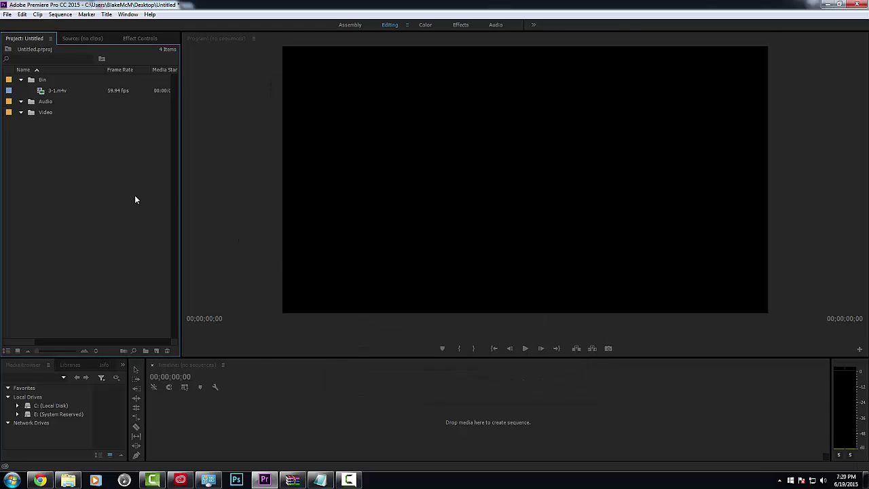
Step: Take 3-1.m4v out of its bin and place it at the start of track V1, keeping the existing sequence settings
{"action": "left_click_drag", "start_coordinate": [63, 102], "coordinate": [44, 116]}
{"action": "left_click_drag", "start_coordinate": [39, 80], "coordinate": [225, 421]}
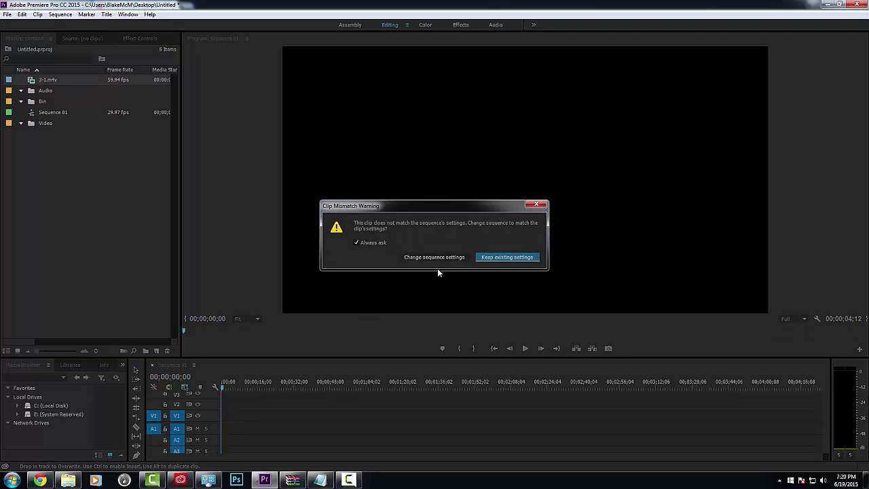
{"action": "left_click", "coordinate": [494, 257]}
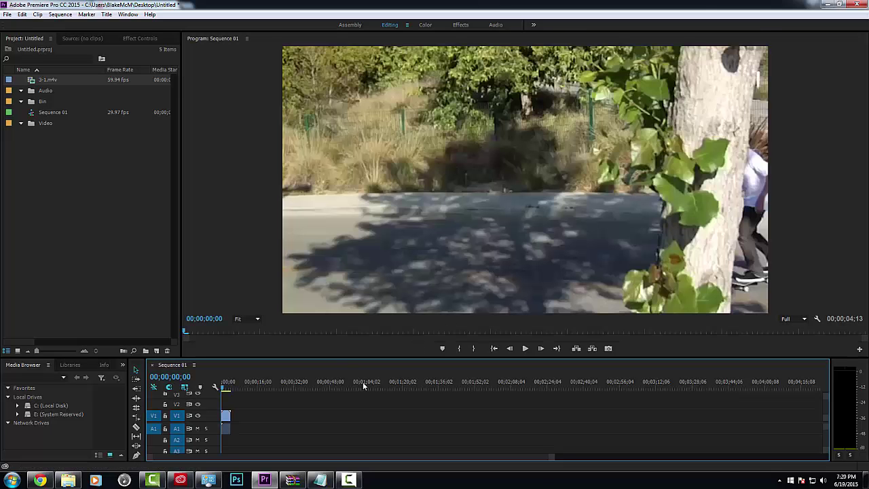
Step: Enlarge the timeline area, apply Set to Frame Size to the timeline clip, and briefly preview it
{"action": "right_click", "coordinate": [257, 415]}
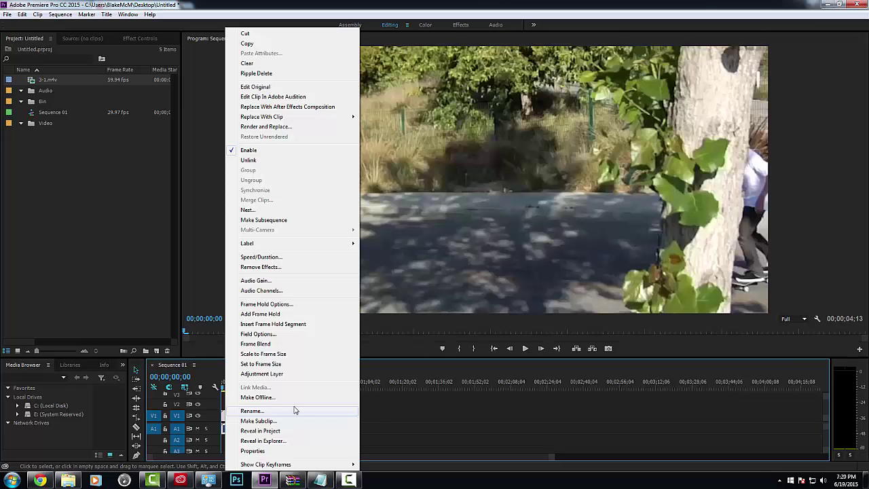
{"action": "left_click", "coordinate": [293, 410]}
{"action": "left_click_drag", "start_coordinate": [361, 311], "coordinate": [361, 247]}
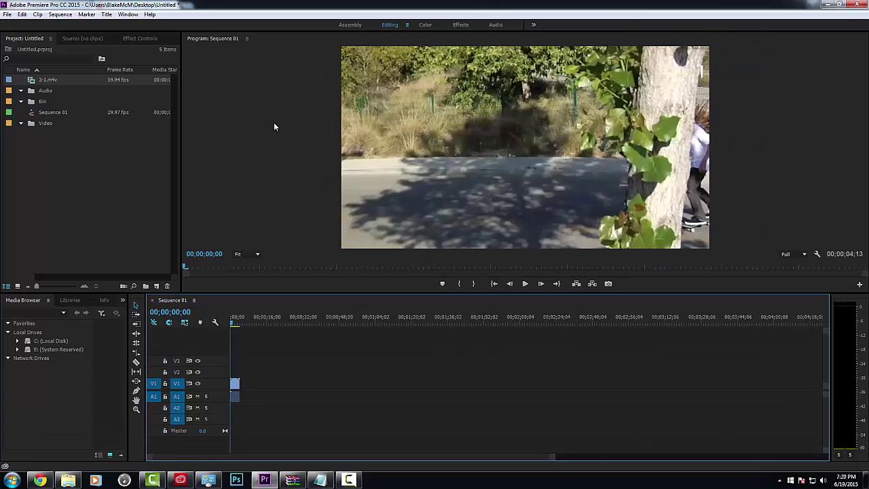
{"action": "right_click", "coordinate": [235, 385]}
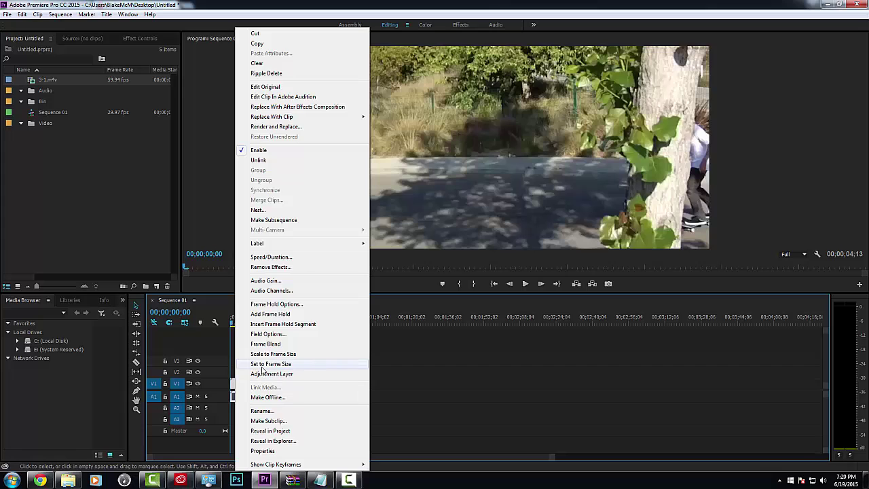
{"action": "left_click", "coordinate": [262, 364]}
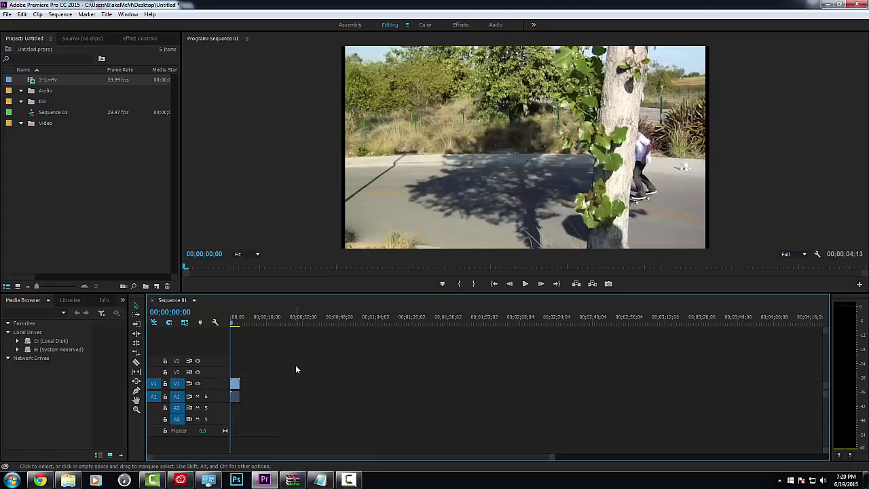
{"action": "key", "text": "space"}
{"action": "key", "text": "space"}
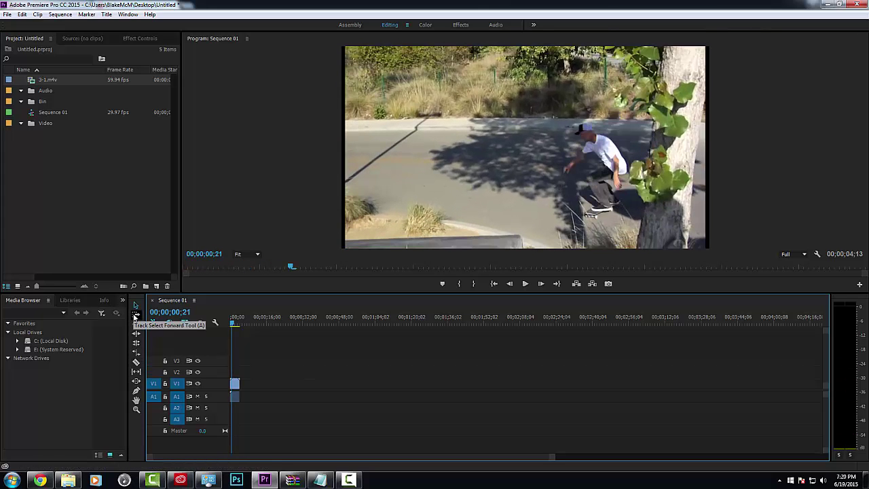
Step: Select the timeline clip with the Track Select Forward tool, and return to the Selection tool with nothing selected
{"action": "left_click", "coordinate": [135, 316]}
{"action": "mouse_move", "coordinate": [234, 388]}
{"action": "left_mouse_down"}
{"action": "mouse_move", "coordinate": [309, 391]}
{"action": "mouse_move", "coordinate": [235, 389]}
{"action": "left_mouse_up"}
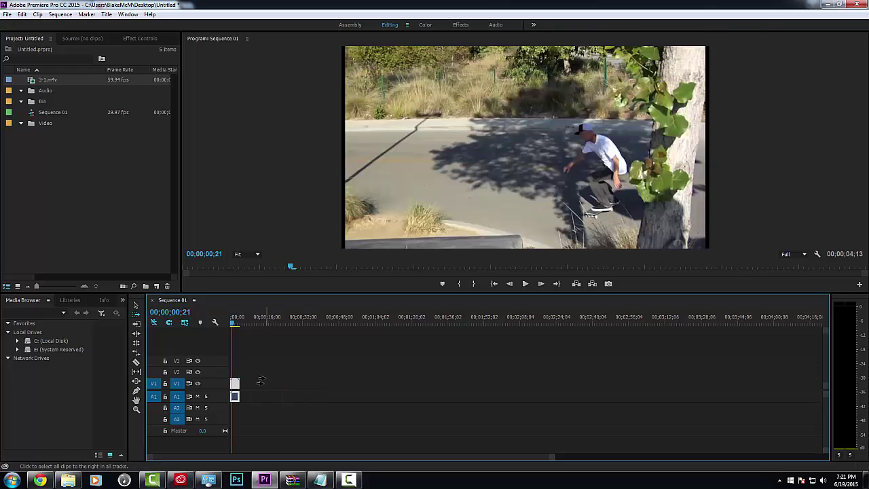
{"action": "key", "text": "v"}
{"action": "left_click", "coordinate": [285, 374]}
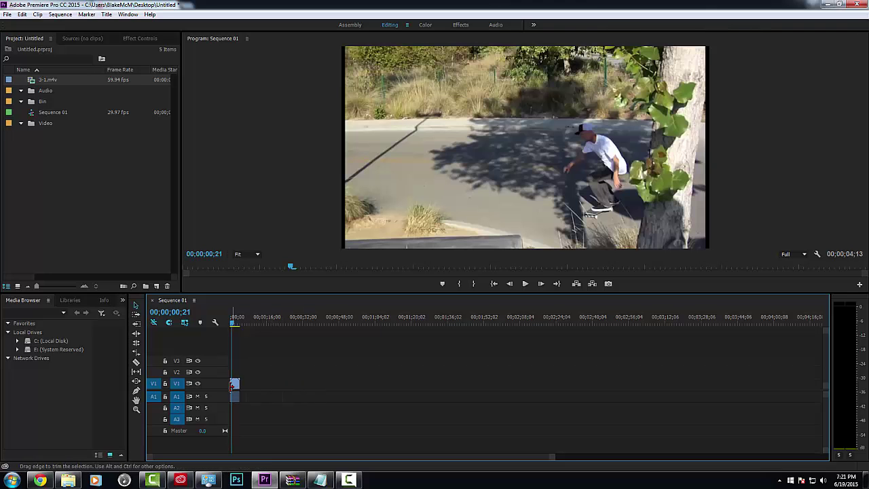
Step: Split the timeline clip near its middle with the Razor tool and move the second piece to about 28 seconds
{"action": "left_click", "coordinate": [136, 363]}
{"action": "left_click", "coordinate": [239, 384]}
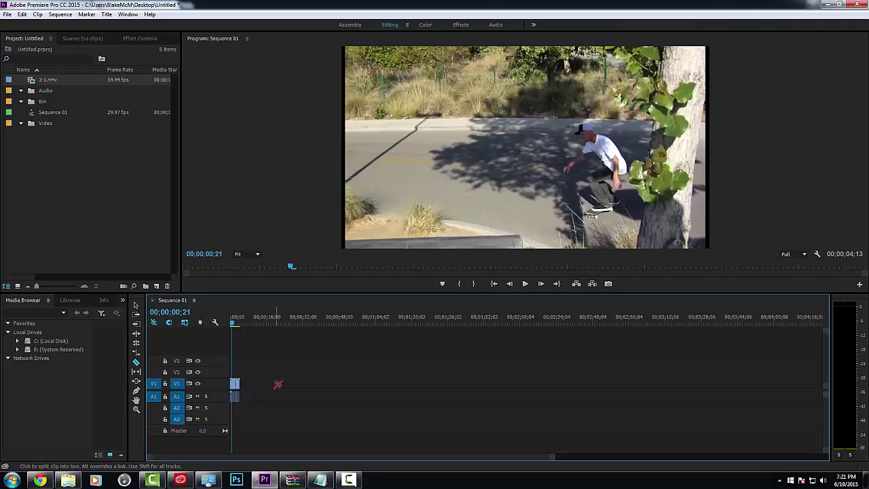
{"action": "key", "text": "v"}
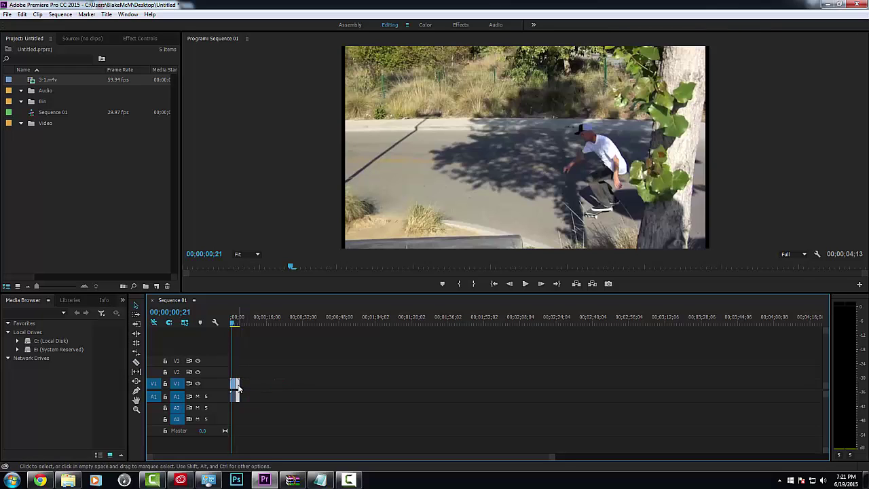
{"action": "left_click_drag", "start_coordinate": [236, 384], "coordinate": [296, 384]}
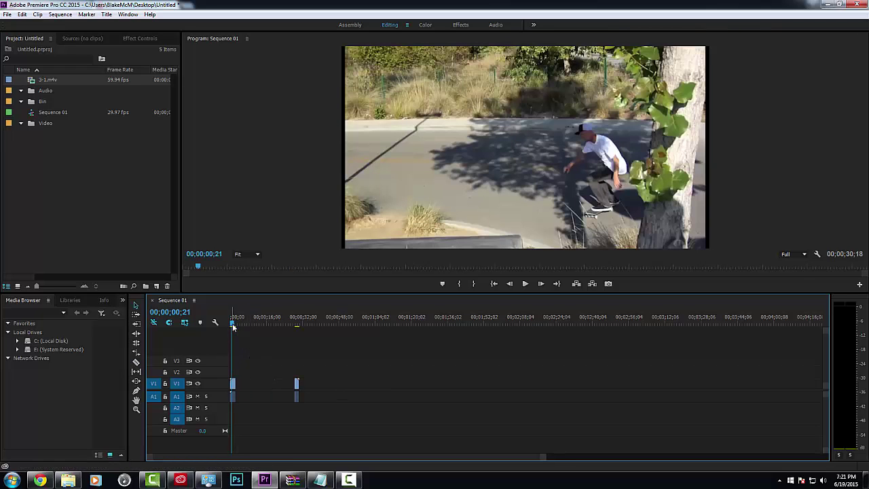
Step: Delete the separated piece and the remaining first piece of the clip from the timeline
{"action": "left_click_drag", "start_coordinate": [233, 322], "coordinate": [243, 322]}
{"action": "key", "text": "Delete"}
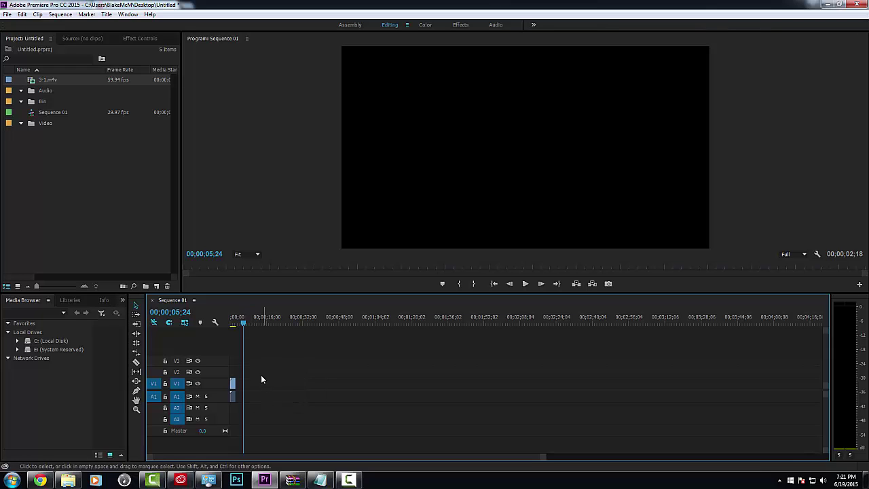
{"action": "left_click_drag", "start_coordinate": [260, 372], "coordinate": [224, 416]}
{"action": "key", "text": "Delete"}
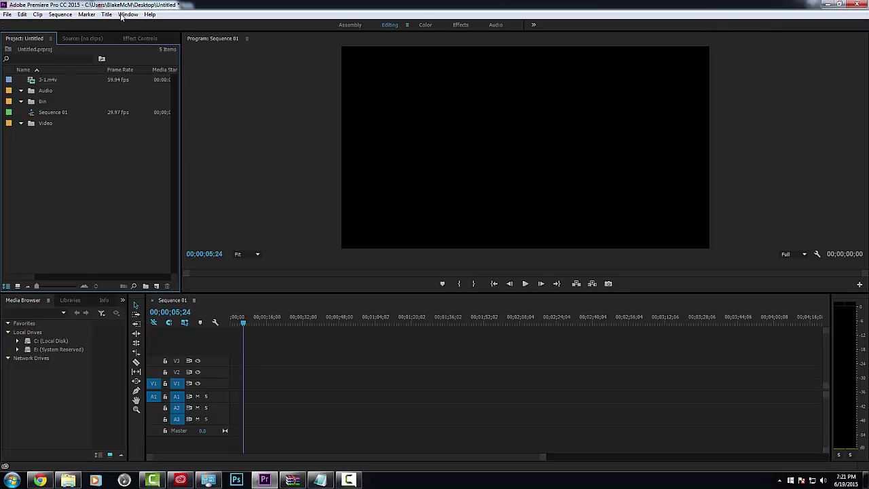
Step: Switch to the Effects workspace and place 3-1.m4v at the start of track V1 again, keeping the existing sequence settings
{"action": "left_click", "coordinate": [460, 25]}
{"action": "left_click", "coordinate": [360, 122]}
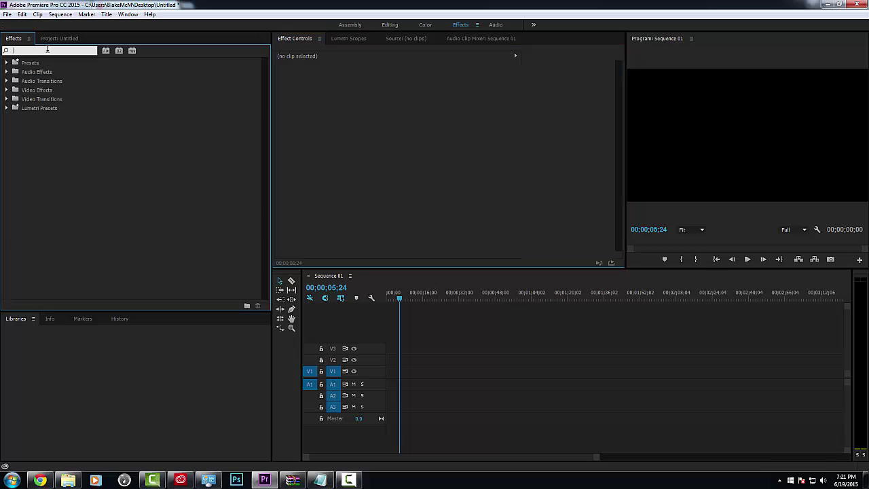
{"action": "left_click", "coordinate": [423, 328]}
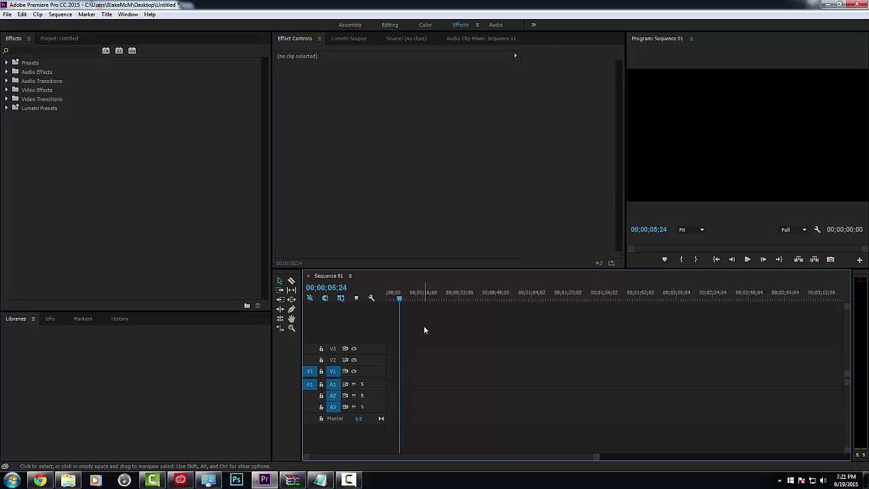
{"action": "left_click", "coordinate": [72, 226]}
{"action": "left_click", "coordinate": [68, 39]}
{"action": "left_click_drag", "start_coordinate": [46, 80], "coordinate": [391, 377]}
{"action": "left_click", "coordinate": [508, 250]}
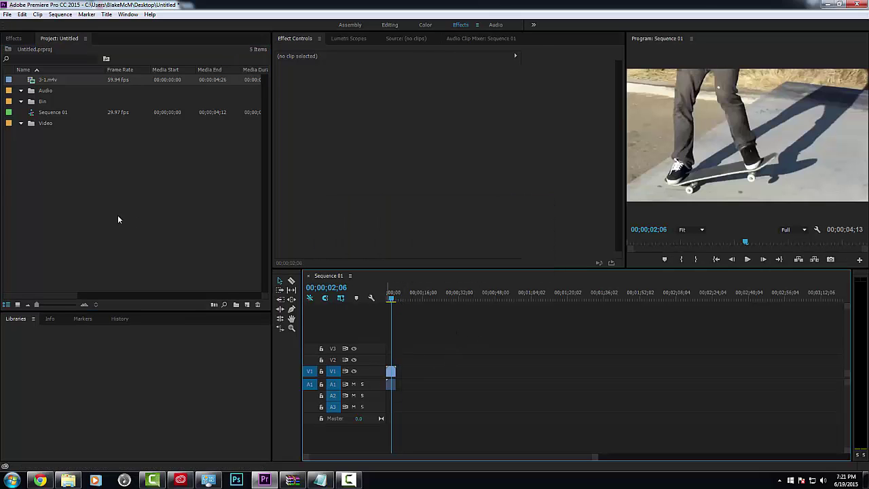
Step: Browse the Audio Effects and Audio Transitions folders in the effects library
{"action": "left_click", "coordinate": [18, 40]}
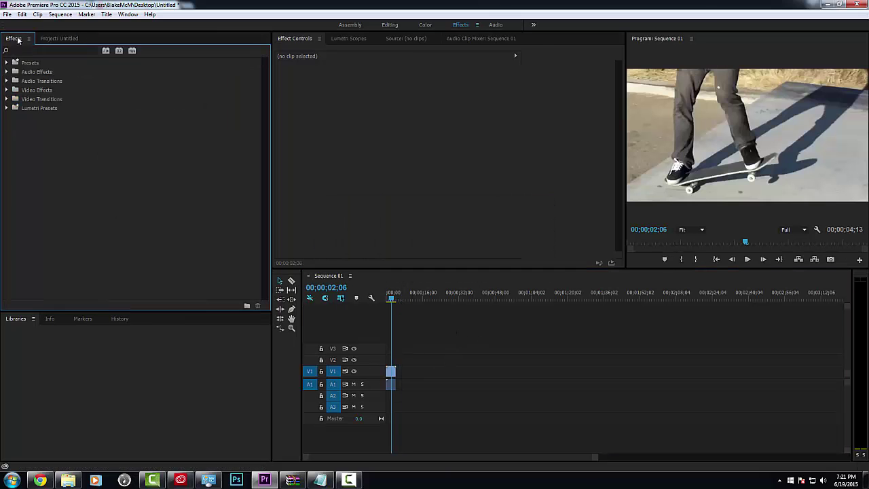
{"action": "left_click", "coordinate": [7, 72]}
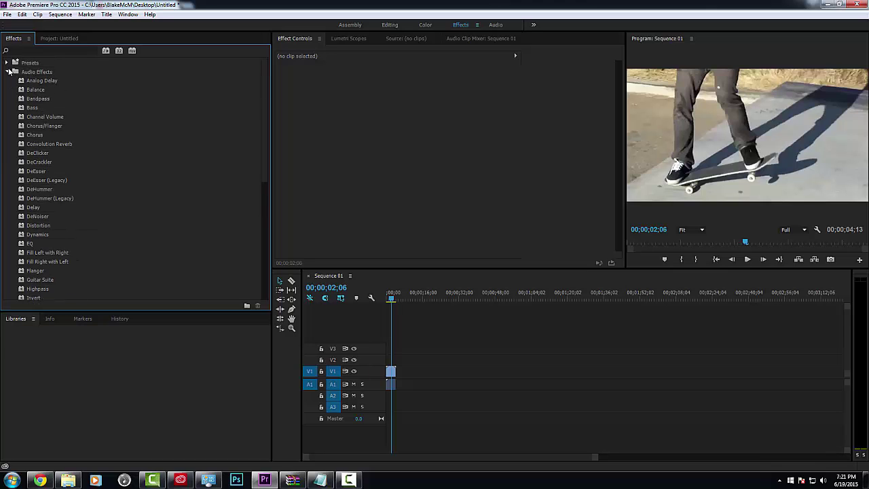
{"action": "left_click", "coordinate": [8, 71]}
{"action": "left_click", "coordinate": [7, 81]}
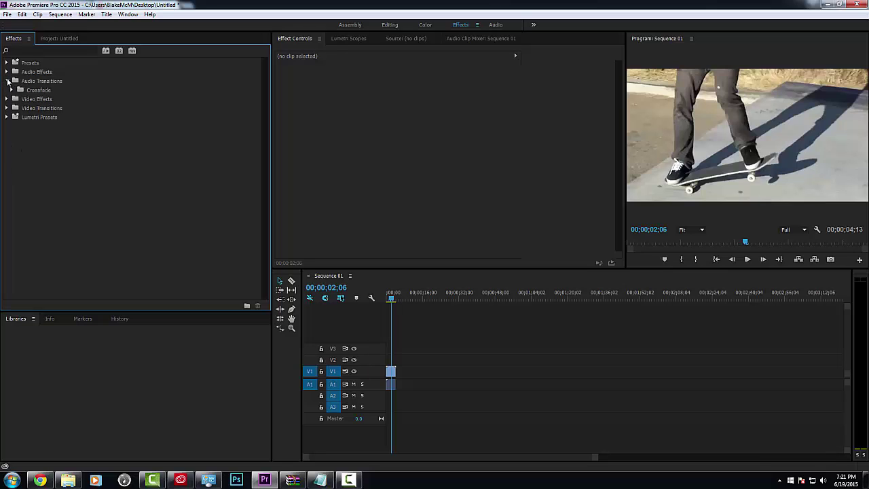
Step: Try the Constant Power crossfade at the start of the clip's audio on A1, and delete it again
{"action": "left_click", "coordinate": [6, 81]}
{"action": "left_click", "coordinate": [6, 81]}
{"action": "left_click", "coordinate": [12, 90]}
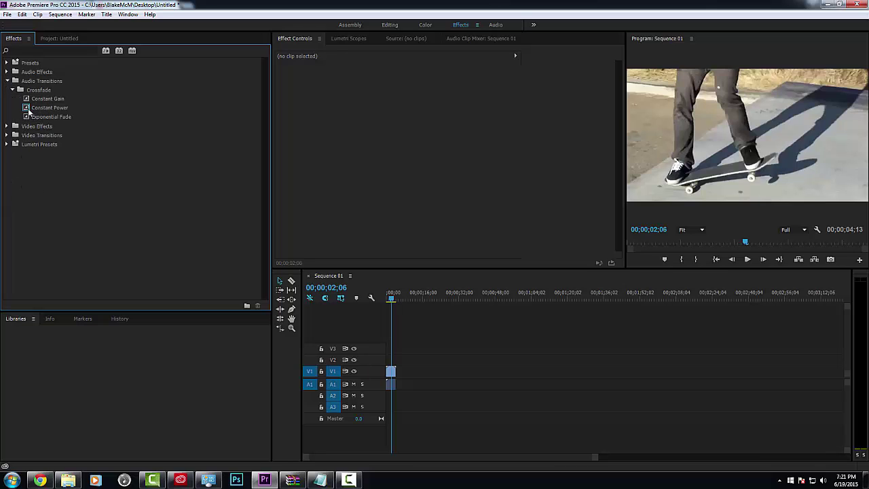
{"action": "left_click_drag", "start_coordinate": [29, 111], "coordinate": [389, 387]}
{"action": "left_click_drag", "start_coordinate": [398, 299], "coordinate": [331, 310]}
{"action": "key", "text": "space"}
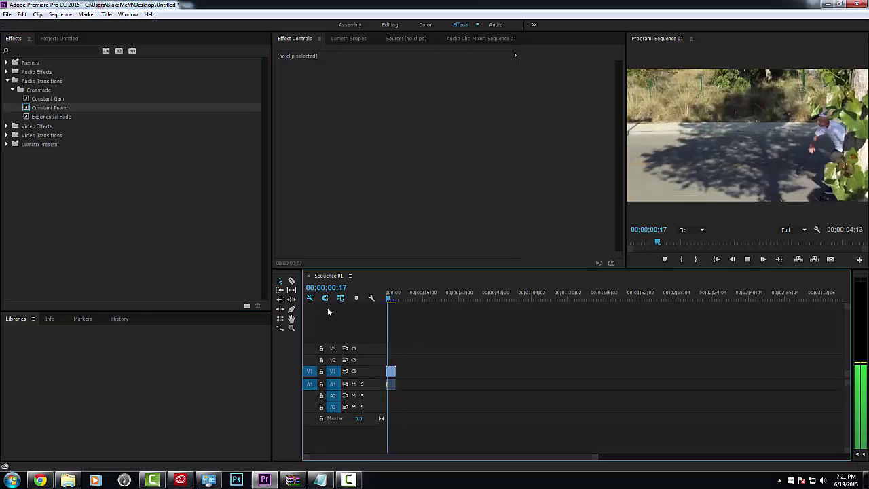
{"action": "left_click", "coordinate": [388, 385]}
{"action": "key", "text": "Delete"}
Step: Examine the 3D Motion and Dissolve groups in Video Transitions and collapse the opened transition folders
{"action": "left_click", "coordinate": [8, 136]}
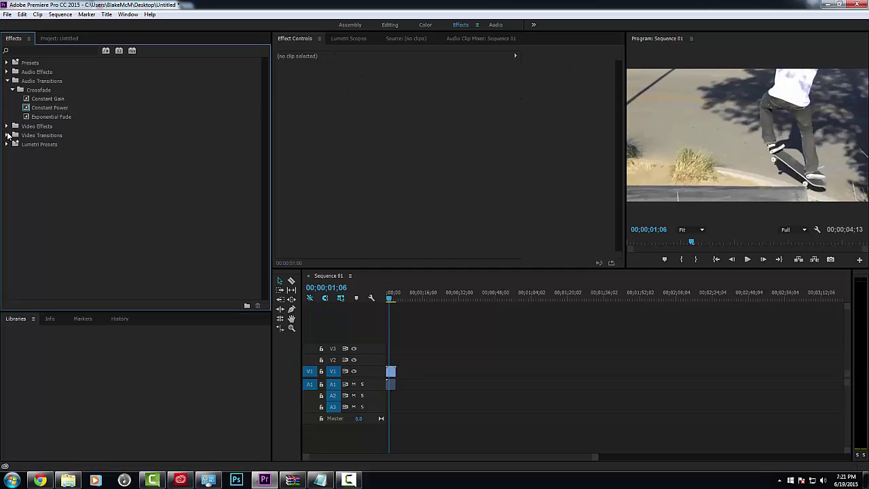
{"action": "left_click", "coordinate": [8, 136]}
{"action": "left_click", "coordinate": [12, 144]}
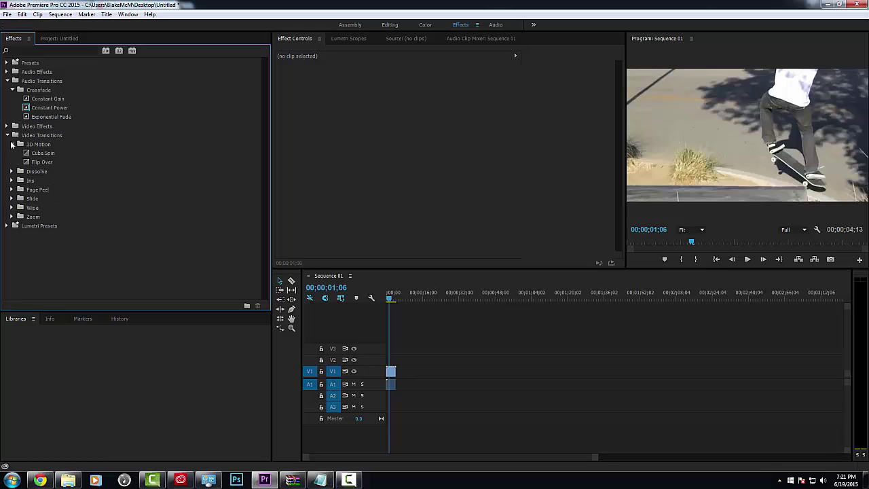
{"action": "left_click", "coordinate": [12, 172]}
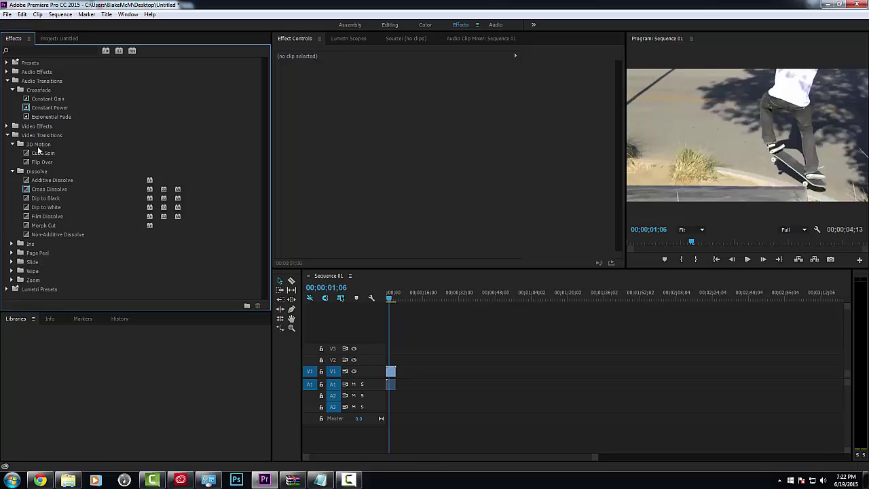
{"action": "left_click", "coordinate": [12, 172]}
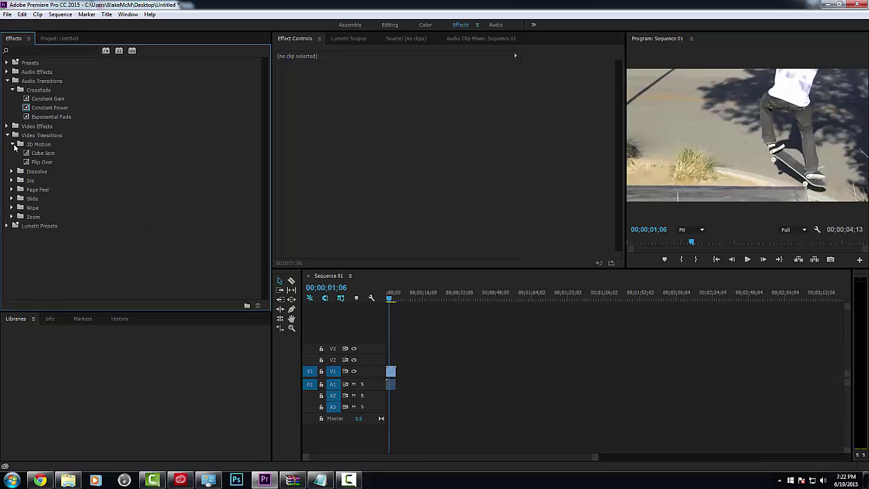
{"action": "left_click", "coordinate": [12, 145]}
{"action": "left_click", "coordinate": [7, 136]}
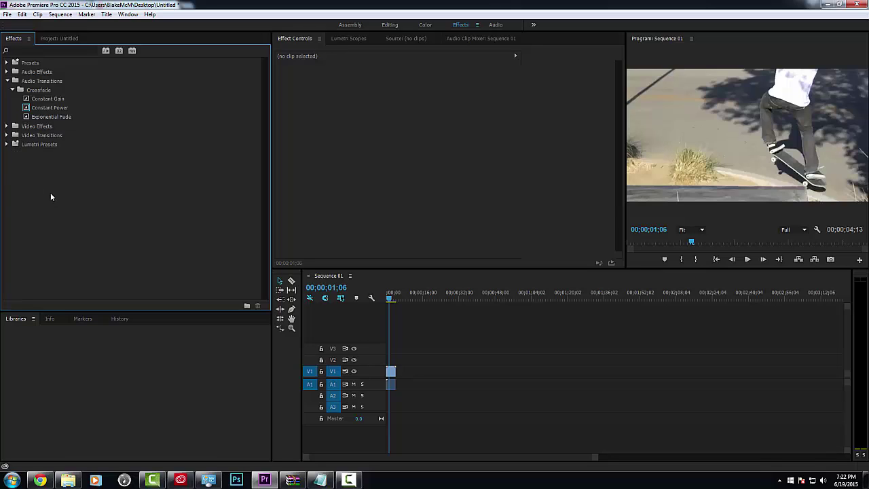
{"action": "left_click", "coordinate": [7, 81]}
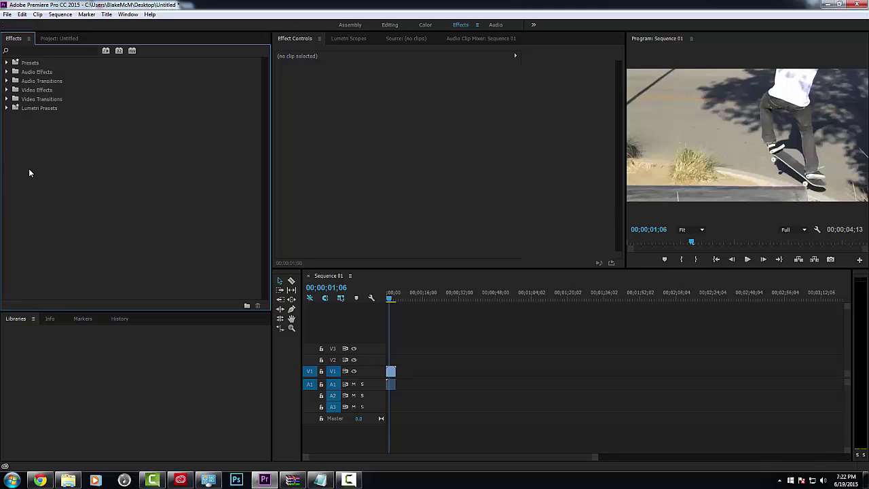
Step: Apply the Alpha Glow video effect from the Stylize group to the 3-1.m4v clip on V1
{"action": "left_click", "coordinate": [7, 90]}
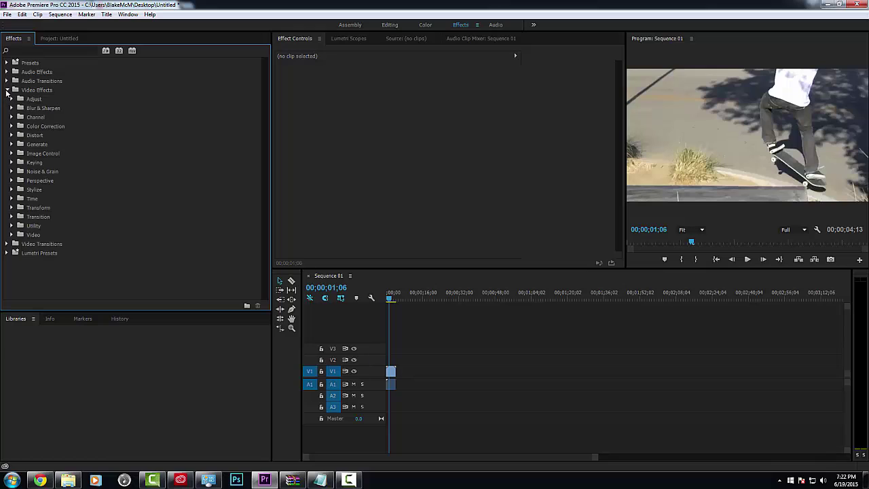
{"action": "left_click", "coordinate": [12, 189]}
{"action": "left_click_drag", "start_coordinate": [265, 241], "coordinate": [394, 372]}
{"action": "left_click", "coordinate": [450, 338]}
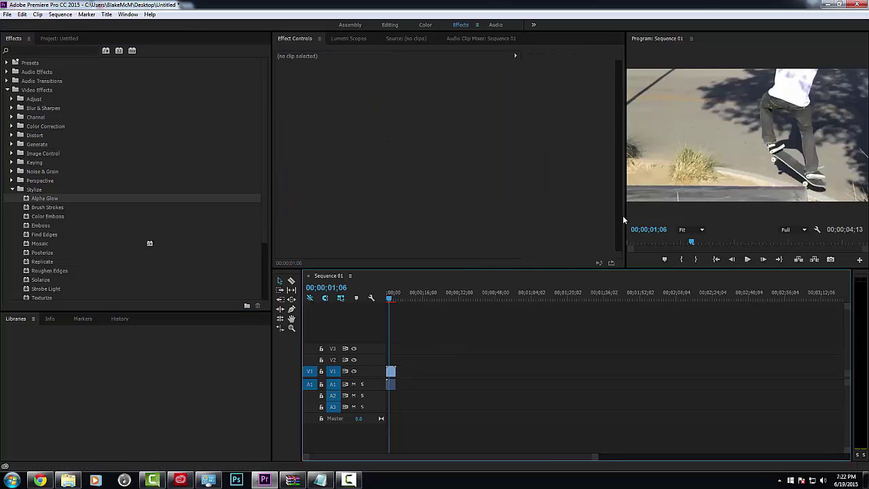
Step: Widen the Program monitor and select the timeline clip to show its effect settings
{"action": "left_click_drag", "start_coordinate": [623, 216], "coordinate": [463, 216]}
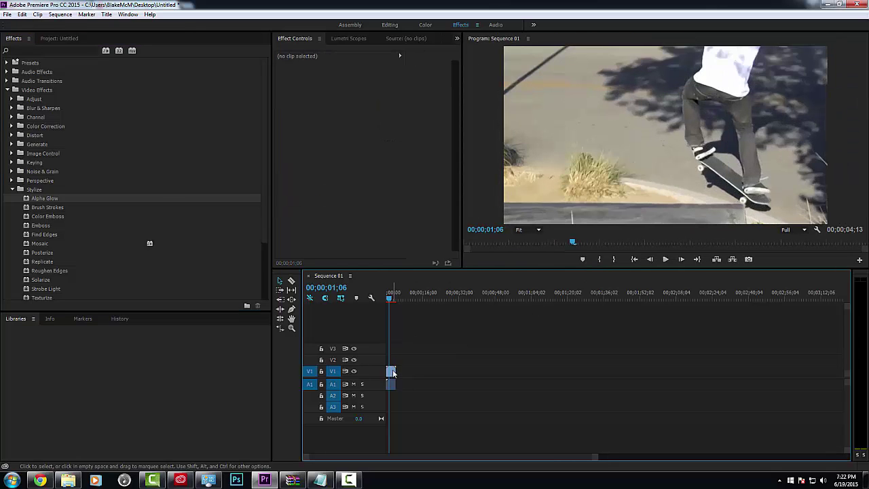
{"action": "left_click", "coordinate": [394, 372]}
{"action": "left_click", "coordinate": [435, 337]}
{"action": "left_click", "coordinate": [392, 373]}
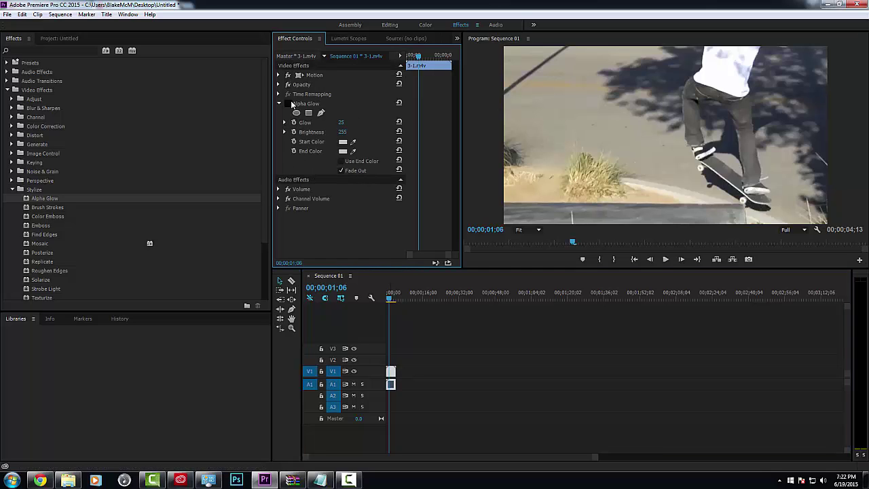
Step: Reselect the 3-1.m4v clip on the timeline and remove its Alpha Glow effect
{"action": "left_click", "coordinate": [397, 295]}
{"action": "left_click", "coordinate": [391, 373]}
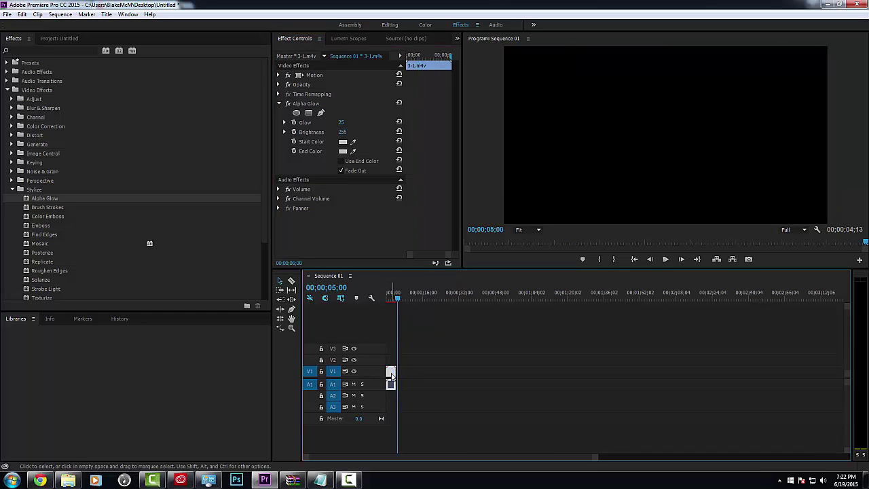
{"action": "left_click", "coordinate": [417, 333]}
{"action": "left_click", "coordinate": [392, 372]}
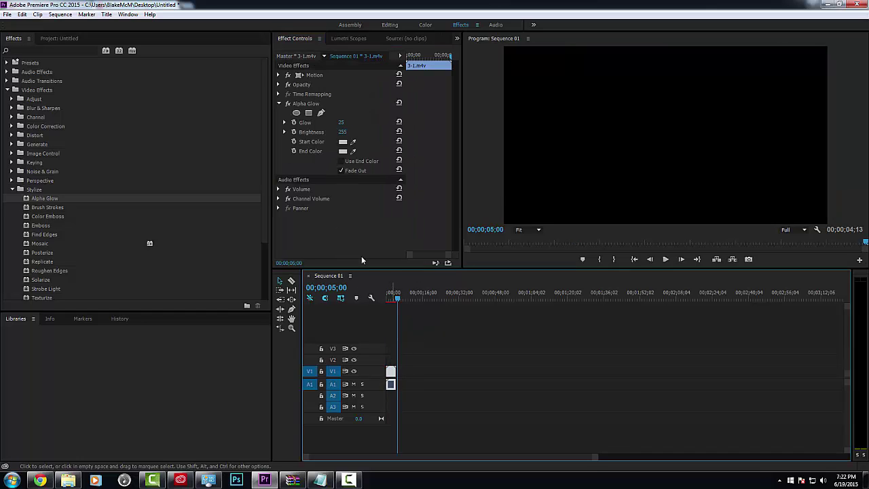
{"action": "left_click", "coordinate": [306, 104]}
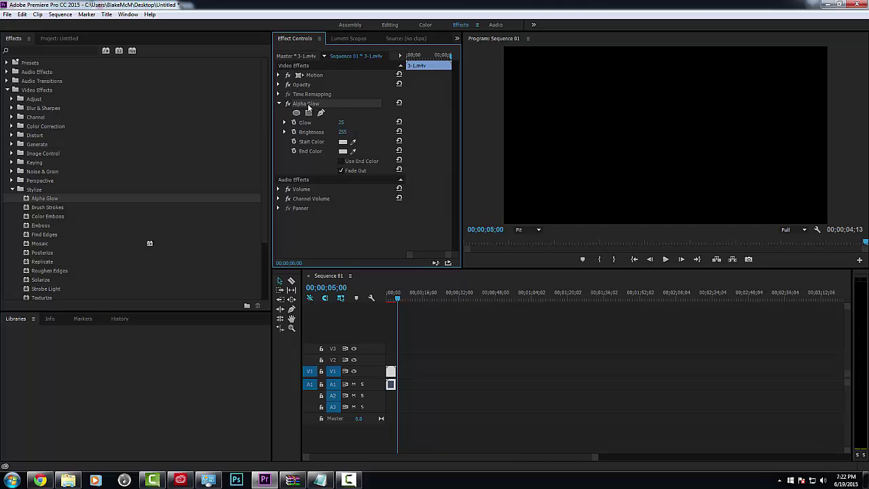
{"action": "left_click", "coordinate": [422, 340]}
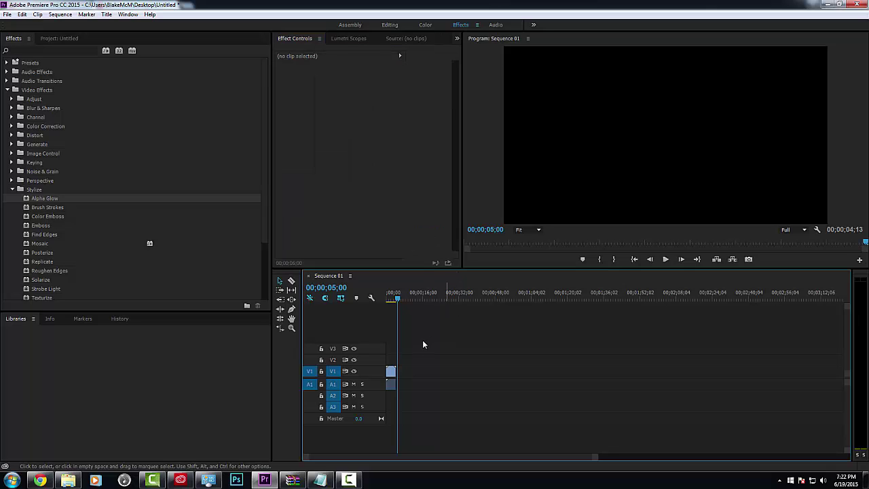
Step: Return the playhead to the sequence start and enlarge the timeline display of the clip on tracks V1 and A1
{"action": "key", "text": "Home"}
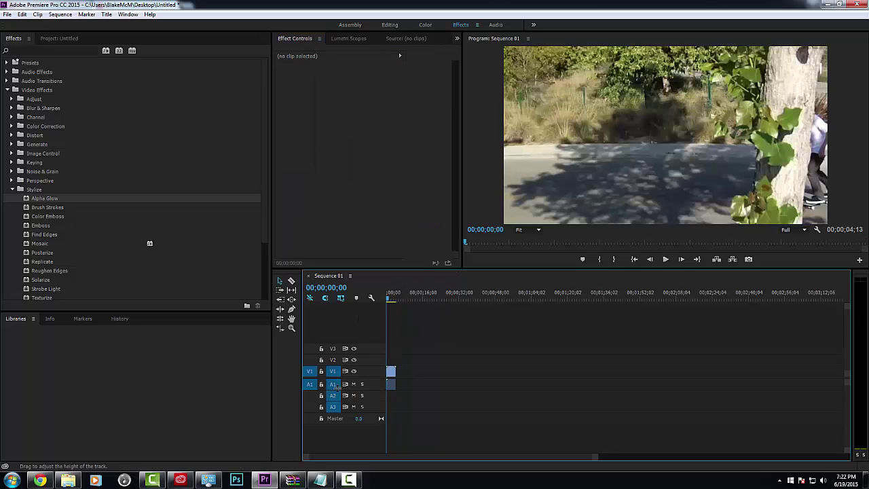
{"action": "scroll", "coordinate": [316, 386], "scroll_direction": "up", "scroll_amount": 8}
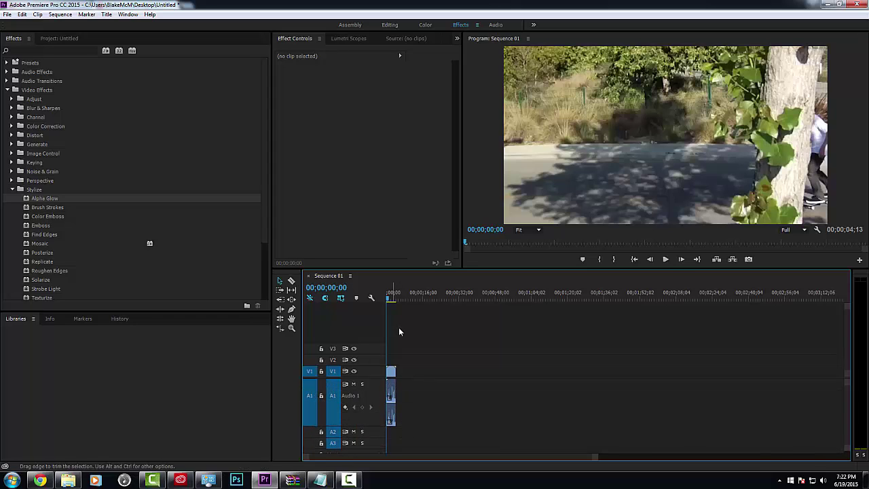
{"action": "scroll", "coordinate": [336, 373], "scroll_direction": "up", "scroll_amount": 8}
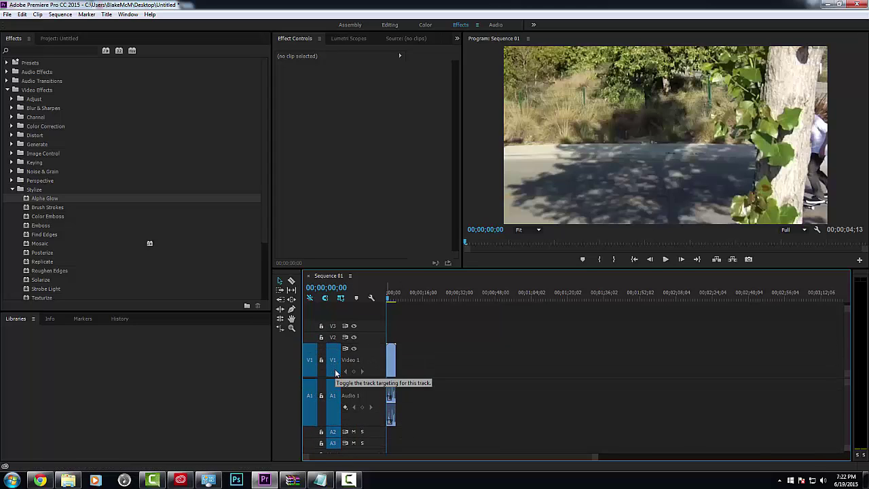
{"action": "left_click_drag", "start_coordinate": [588, 461], "coordinate": [482, 458]}
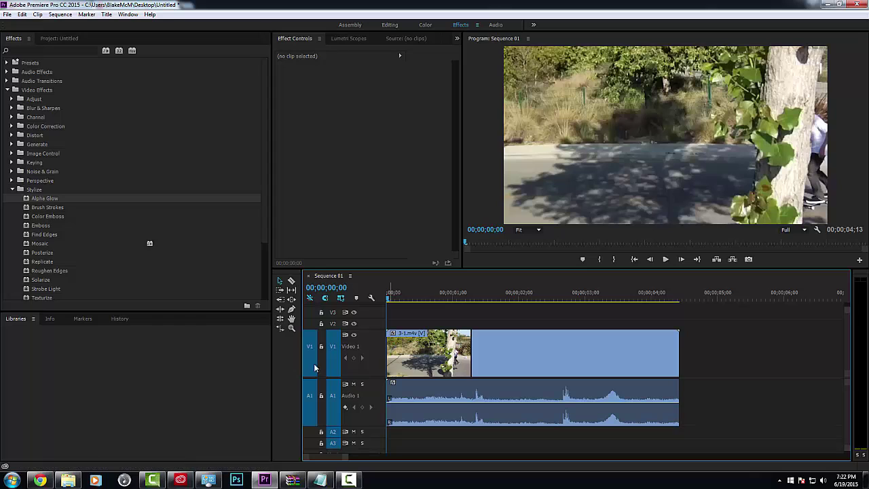
Step: Add two volume keyframes near the start of the A1 audio and lower the first one at the clip's beginning for a fade-in
{"action": "left_click", "coordinate": [291, 308]}
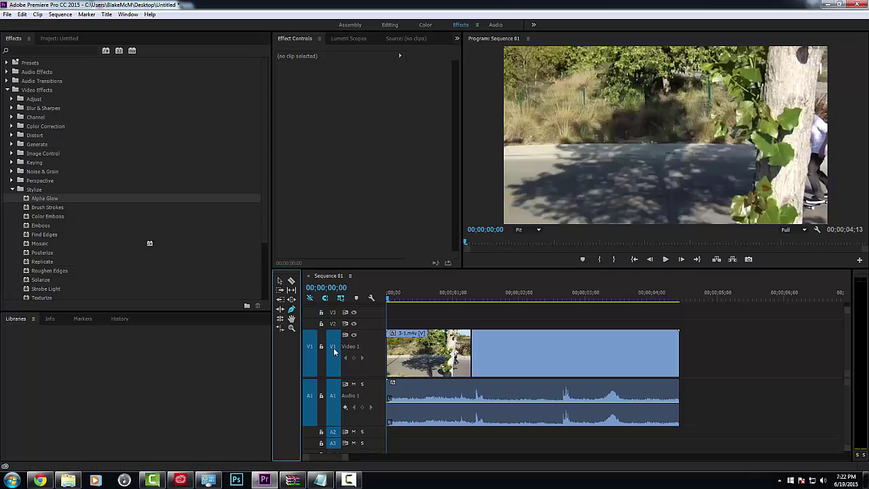
{"action": "left_click", "coordinate": [428, 404]}
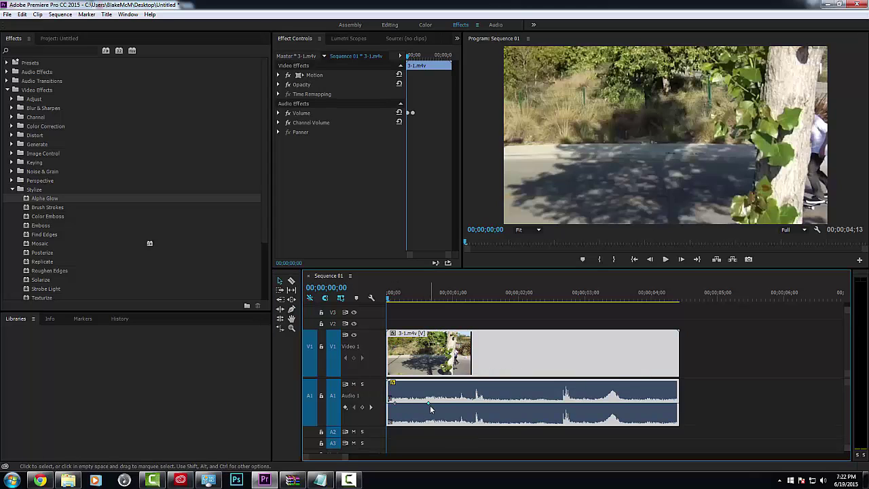
{"action": "left_click_drag", "start_coordinate": [394, 405], "coordinate": [388, 429]}
Step: Apply Ease In to the second volume keyframe, bend the fade curve downward, and deselect the clip
{"action": "right_click", "coordinate": [429, 404]}
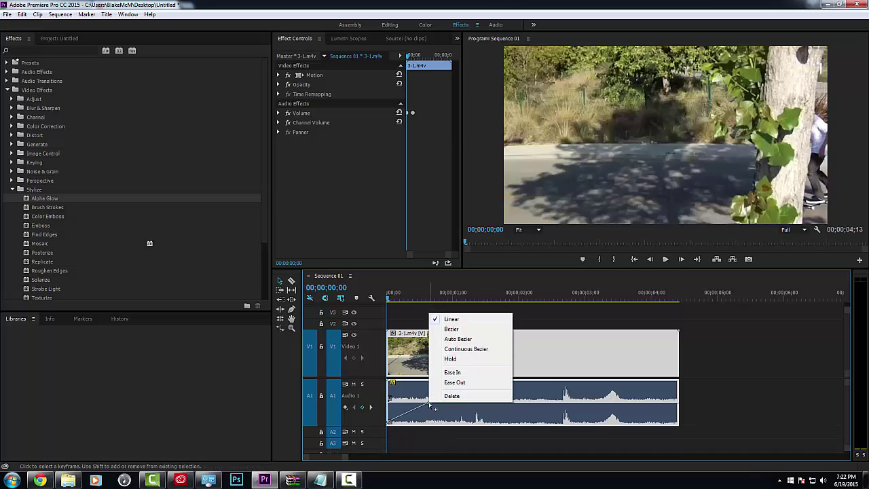
{"action": "left_click", "coordinate": [453, 373]}
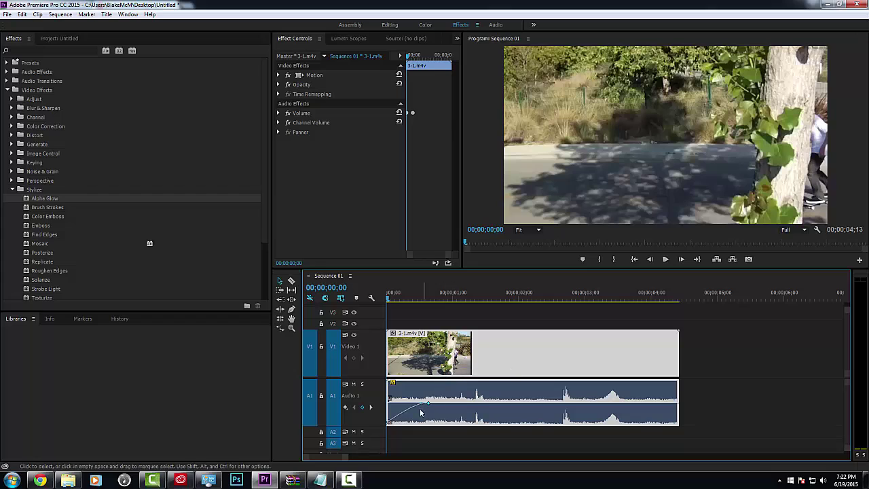
{"action": "left_click_drag", "start_coordinate": [421, 405], "coordinate": [423, 414]}
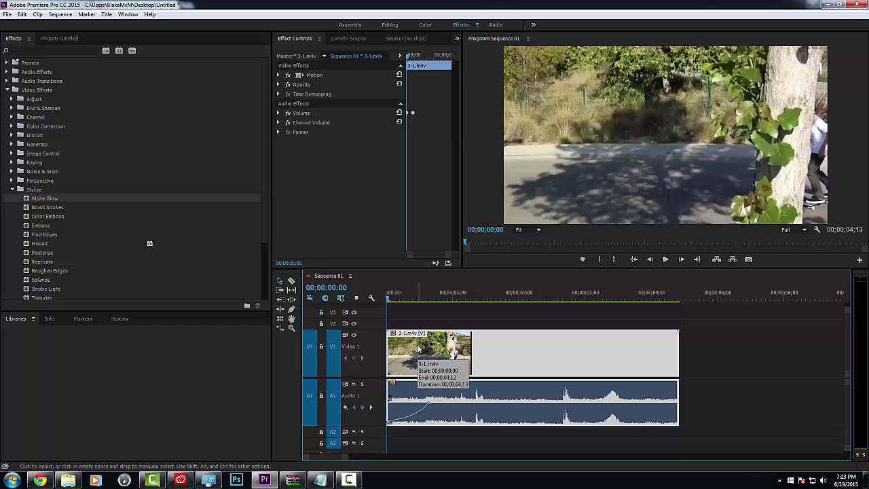
{"action": "left_click", "coordinate": [421, 318]}
{"action": "left_click", "coordinate": [431, 370]}
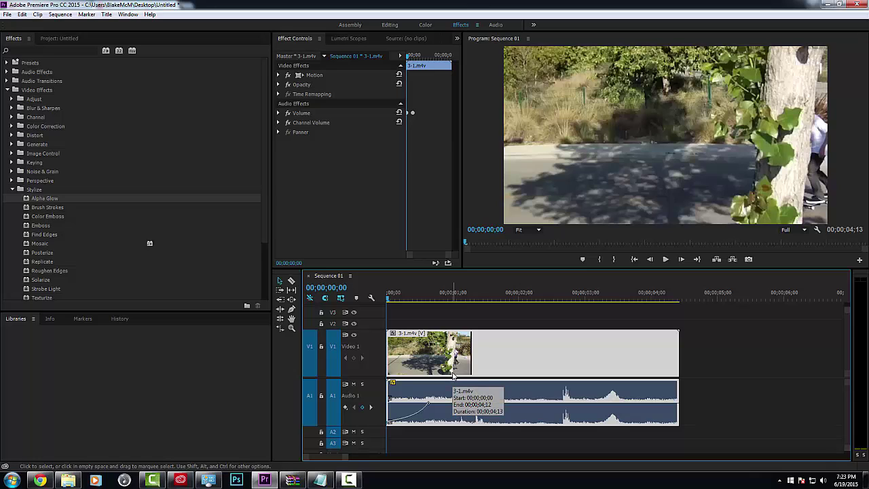
{"action": "left_click", "coordinate": [483, 317]}
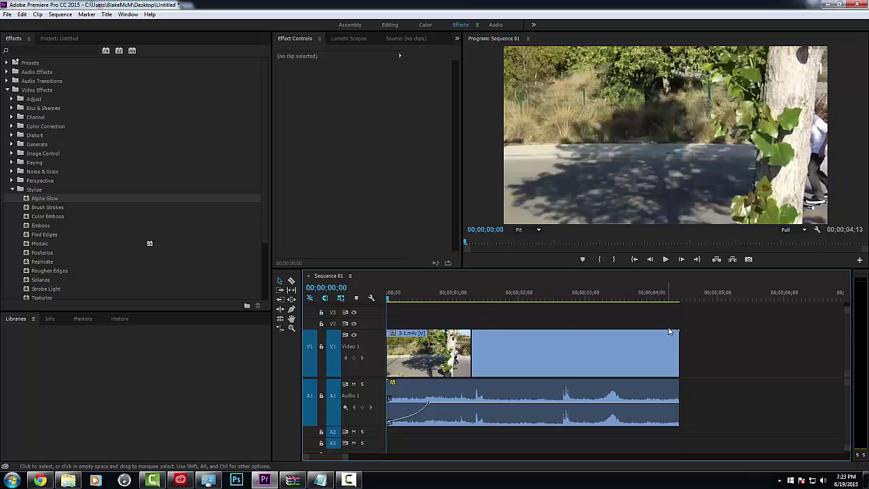
Step: Search the effects library for "color" and "curve", and apply RGB Curves to the 3-1.m4v clip
{"action": "left_click", "coordinate": [353, 124]}
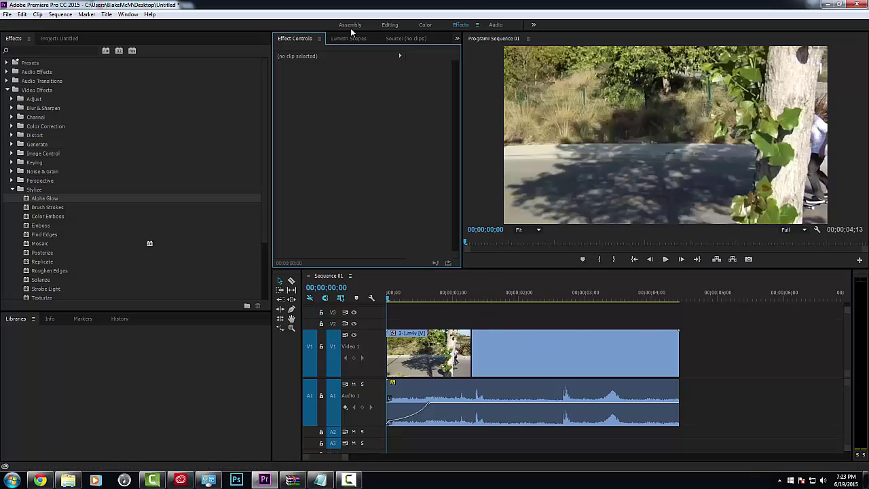
{"action": "left_click", "coordinate": [30, 50]}
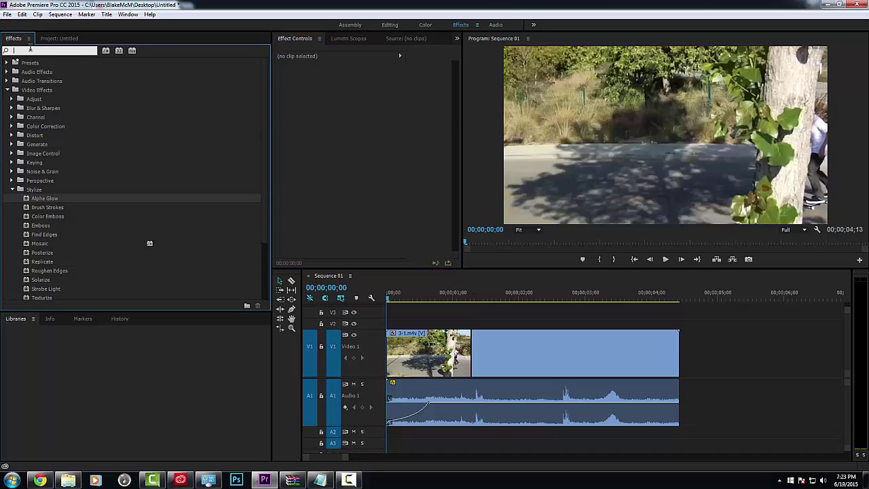
{"action": "type", "text": "color"}
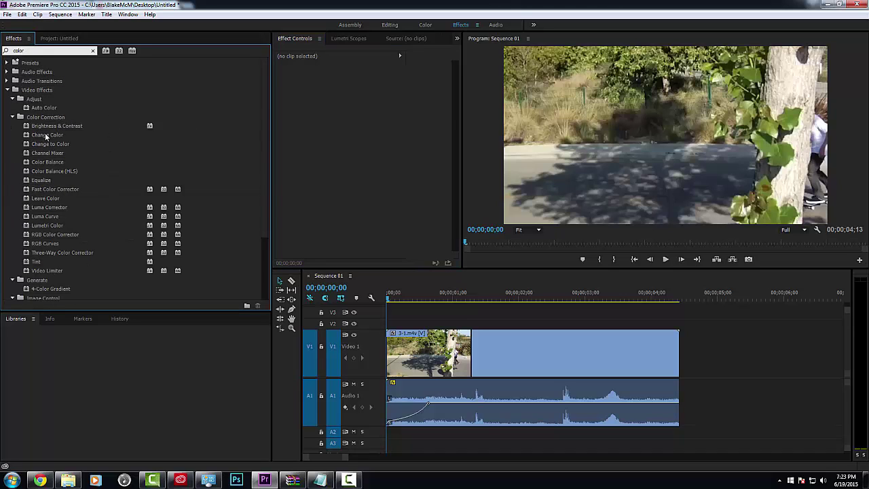
{"action": "type", "text": "curv"}
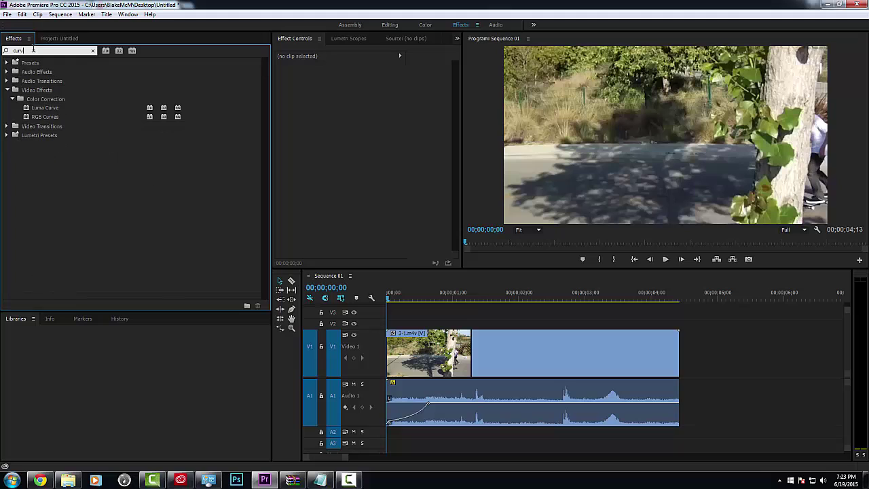
{"action": "type", "text": "e"}
{"action": "left_click_drag", "start_coordinate": [38, 117], "coordinate": [524, 373]}
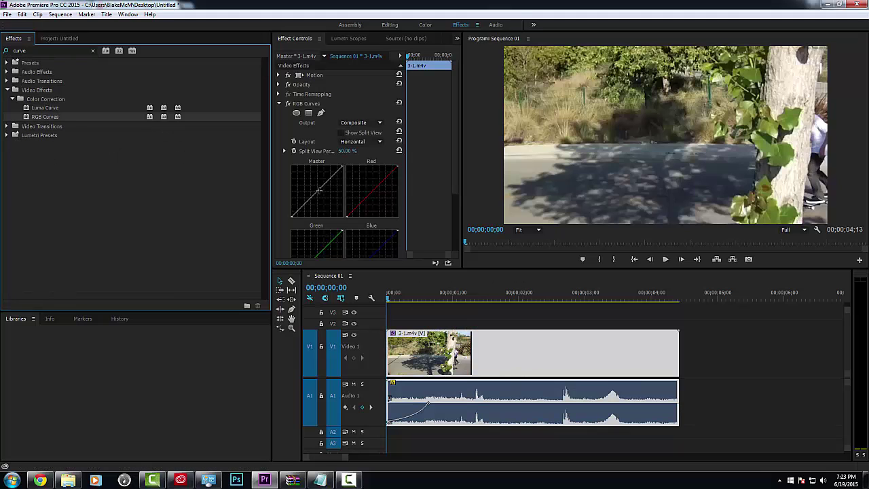
Step: Adjust the clip's RGB Curves with midpoints on Master, Green and Red, lowering Red and raising Blue for a bluer image
{"action": "mouse_move", "coordinate": [318, 191]}
{"action": "left_mouse_down"}
{"action": "mouse_move", "coordinate": [311, 182]}
{"action": "mouse_move", "coordinate": [316, 193]}
{"action": "left_mouse_up"}
{"action": "mouse_move", "coordinate": [319, 250]}
{"action": "left_mouse_down"}
{"action": "mouse_move", "coordinate": [311, 241]}
{"action": "mouse_move", "coordinate": [320, 254]}
{"action": "left_mouse_up"}
{"action": "mouse_move", "coordinate": [371, 195]}
{"action": "left_mouse_down"}
{"action": "mouse_move", "coordinate": [377, 206]}
{"action": "mouse_move", "coordinate": [369, 196]}
{"action": "left_mouse_up"}
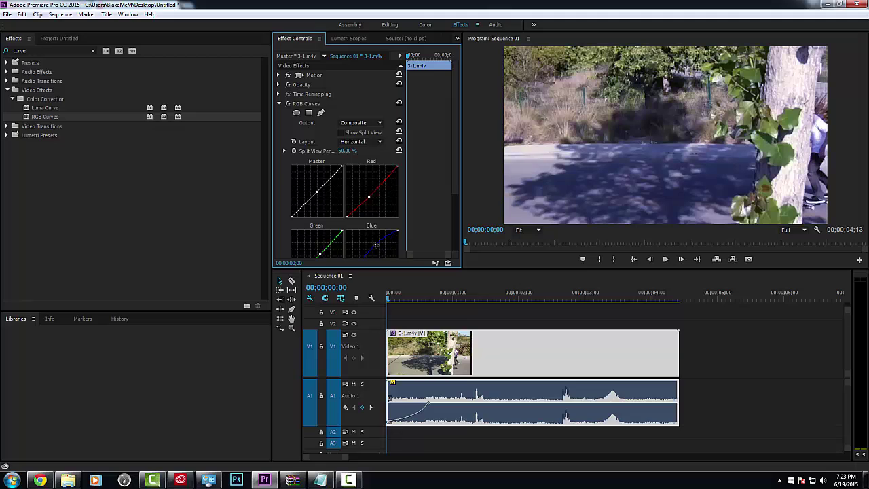
{"action": "left_click", "coordinate": [523, 323]}
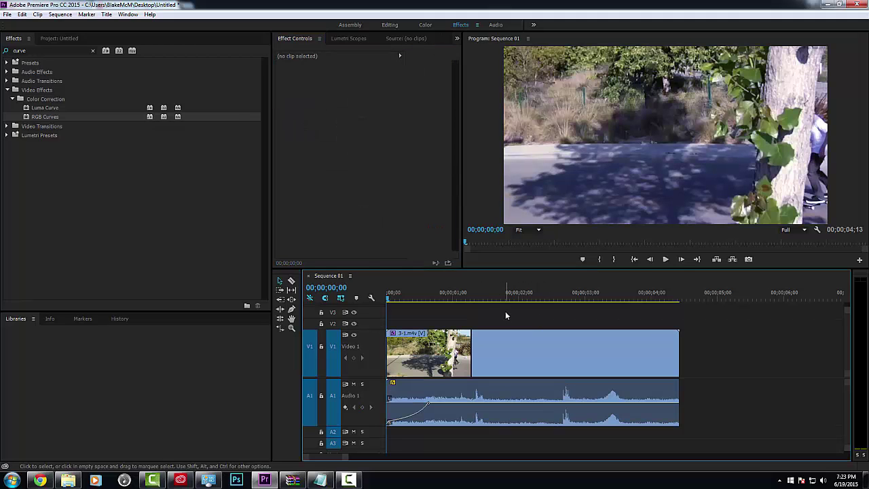
Step: Marquee-select the timeline clip, clear the selection again, and switch to the Hand tool
{"action": "left_click_drag", "start_coordinate": [767, 358], "coordinate": [571, 415]}
{"action": "left_click", "coordinate": [689, 371]}
{"action": "left_click", "coordinate": [291, 320]}
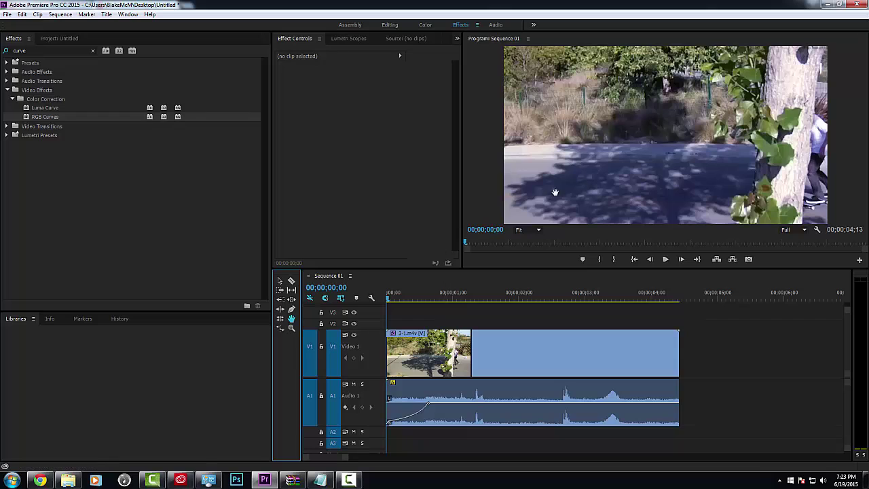
Step: Try the Slip and Track Select Backward tools on the 3-1.m4v clip in the timeline
{"action": "left_click", "coordinate": [290, 291]}
{"action": "left_click_drag", "start_coordinate": [435, 347], "coordinate": [475, 360]}
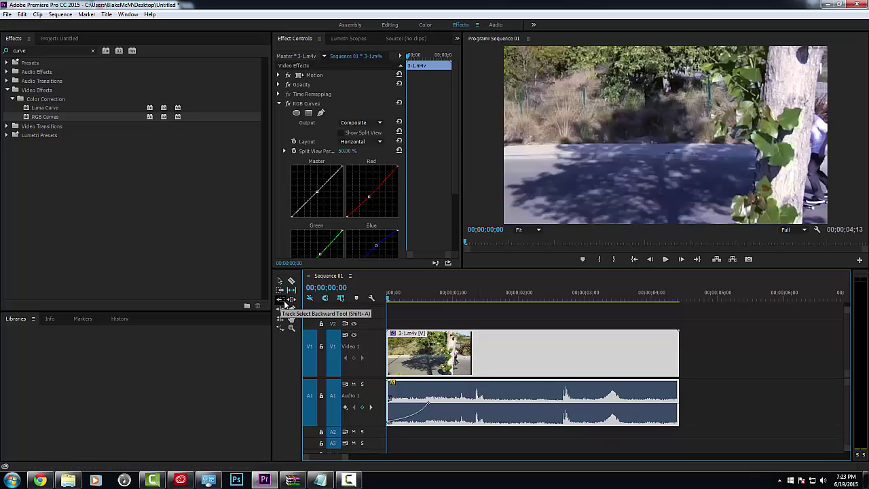
{"action": "left_click", "coordinate": [285, 305]}
{"action": "left_click", "coordinate": [432, 322]}
Step: View the speed and duration settings of the 3-1.m4v clip, close them, and deselect the clip
{"action": "right_click", "coordinate": [493, 352]}
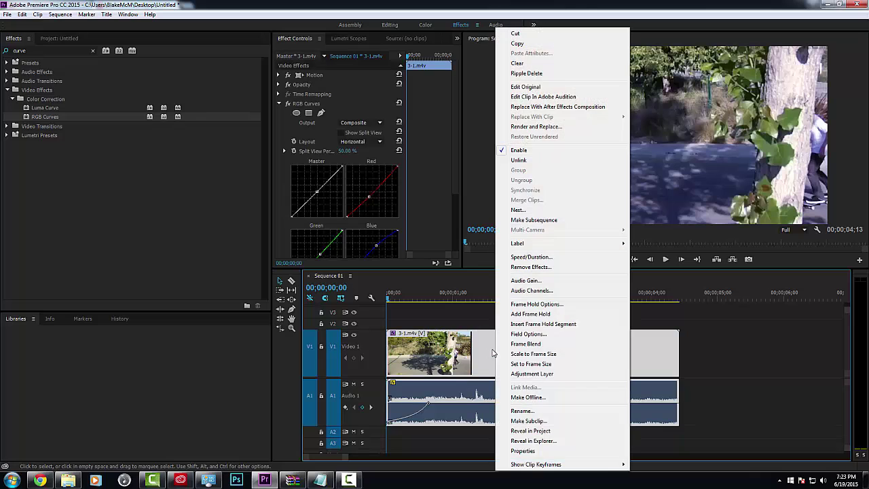
{"action": "left_click", "coordinate": [535, 256]}
{"action": "left_click_drag", "start_coordinate": [430, 212], "coordinate": [451, 237]}
{"action": "left_click", "coordinate": [479, 183]}
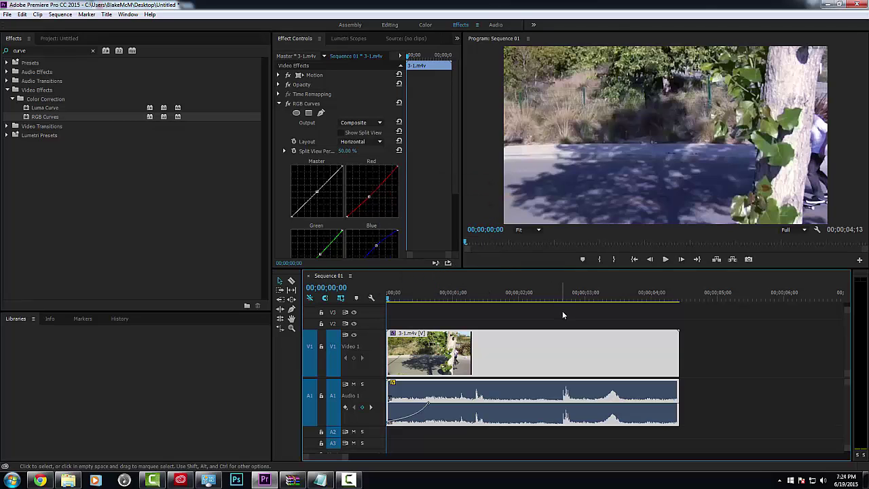
{"action": "left_click", "coordinate": [562, 310]}
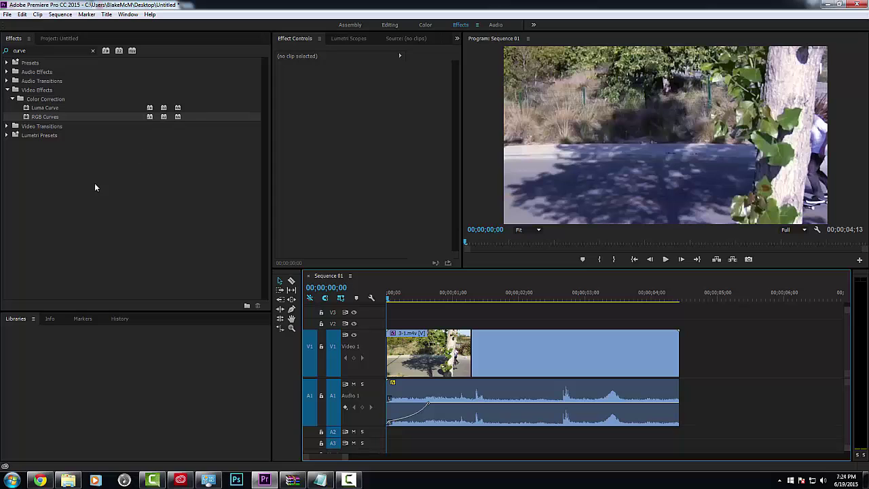
Step: Create a new default still title, accepting the proposed title settings
{"action": "right_click", "coordinate": [94, 187]}
{"action": "key", "text": "Escape"}
{"action": "left_click", "coordinate": [106, 14]}
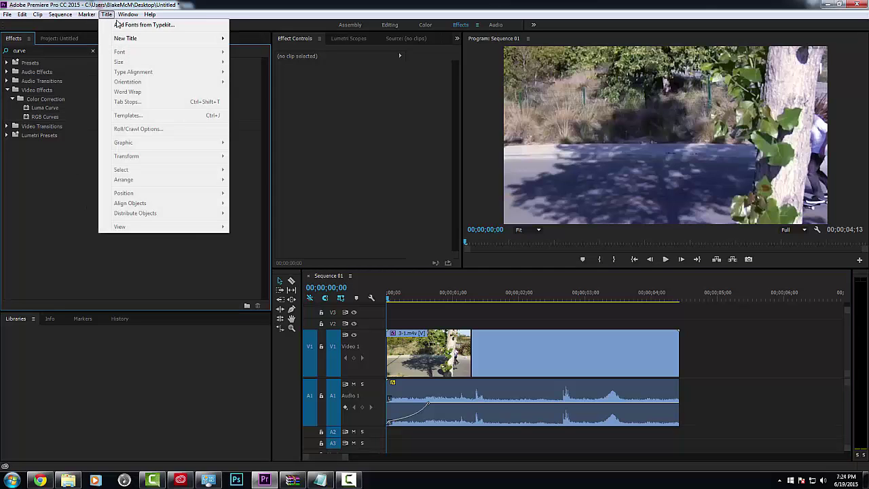
{"action": "mouse_move", "coordinate": [122, 38]}
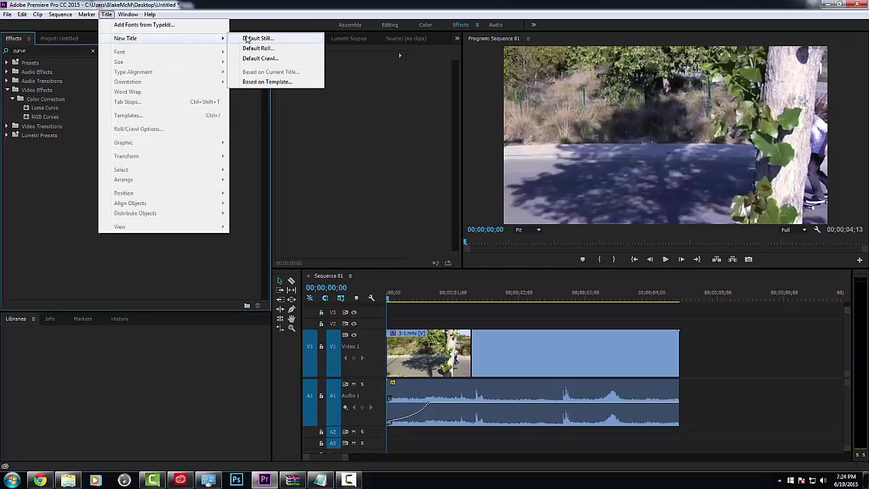
{"action": "left_click", "coordinate": [248, 39]}
{"action": "left_click", "coordinate": [448, 281]}
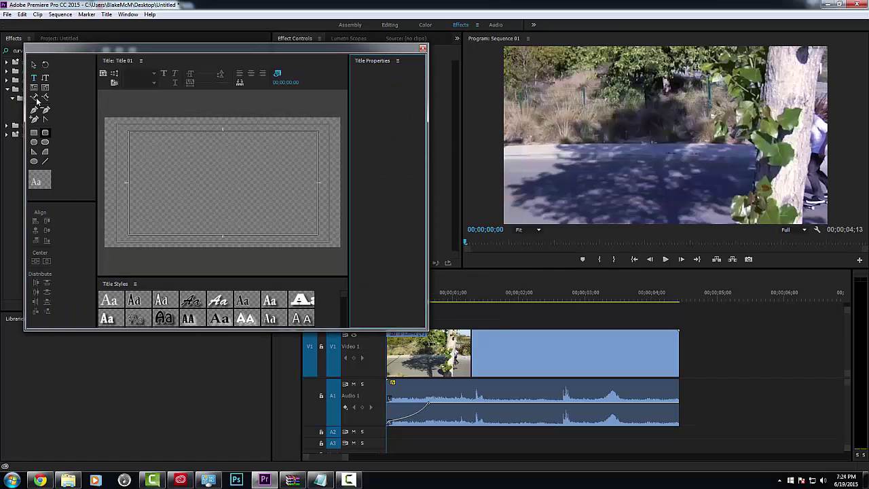
Step: Add the text "Hey welcome my tut" near the upper edge of the title frame and close the title editor
{"action": "left_click", "coordinate": [167, 142]}
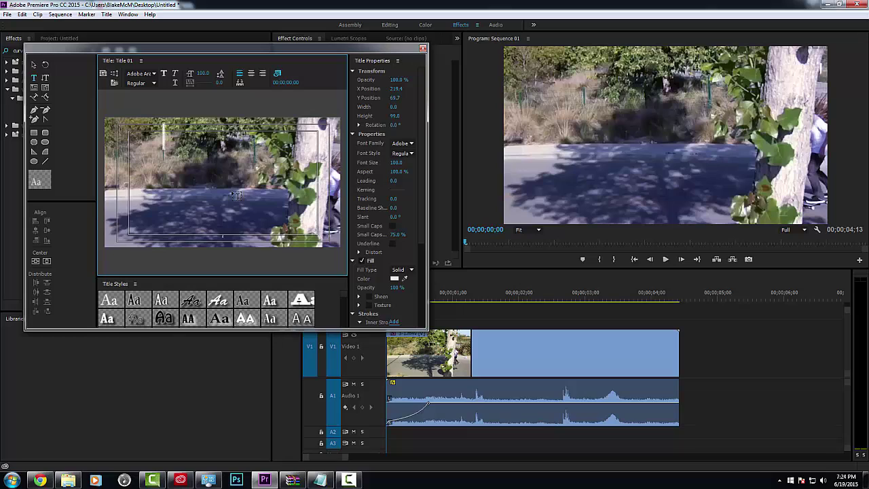
{"action": "type", "text": "Hey welcome m"}
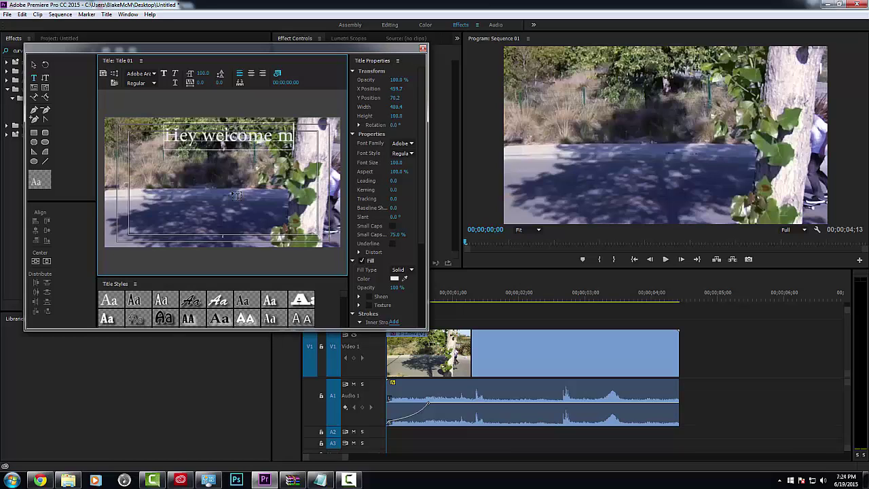
{"action": "type", "text": "y tut"}
{"action": "left_click", "coordinate": [422, 48]}
Step: Place the new title on track V2 above the clip at the sequence start and play it back
{"action": "left_click", "coordinate": [51, 38]}
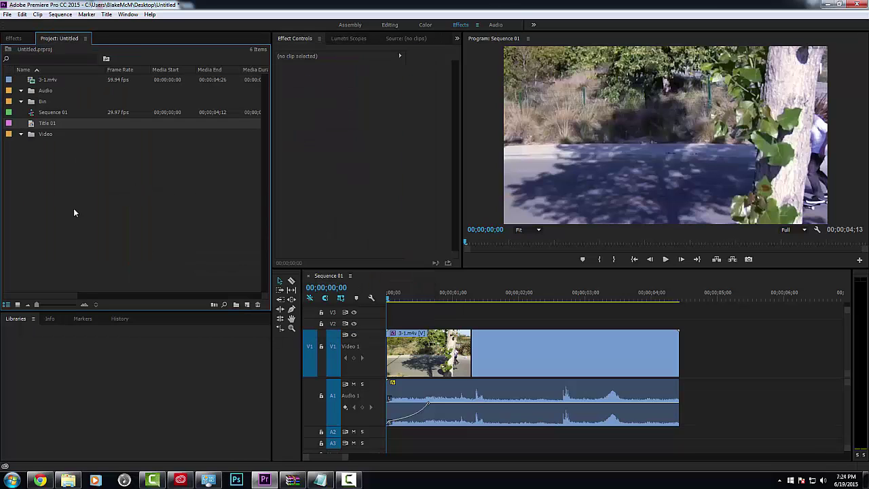
{"action": "left_click_drag", "start_coordinate": [54, 127], "coordinate": [395, 324]}
{"action": "key", "text": "space"}
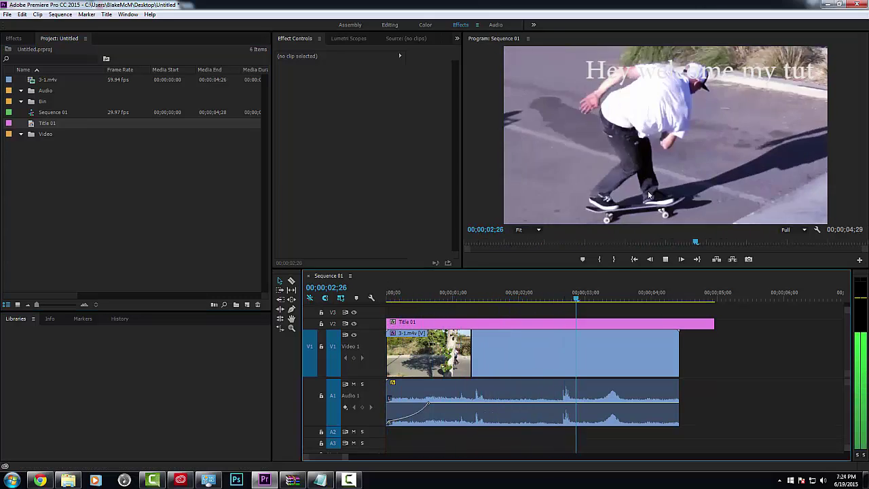
{"action": "key", "text": "space"}
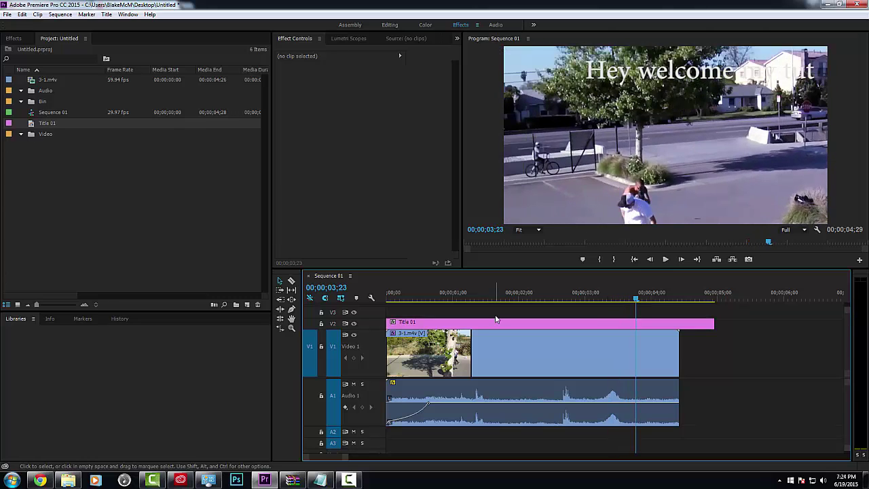
Step: Delete the title clip from track V2 and clear the selection in the project bin
{"action": "left_click", "coordinate": [492, 328]}
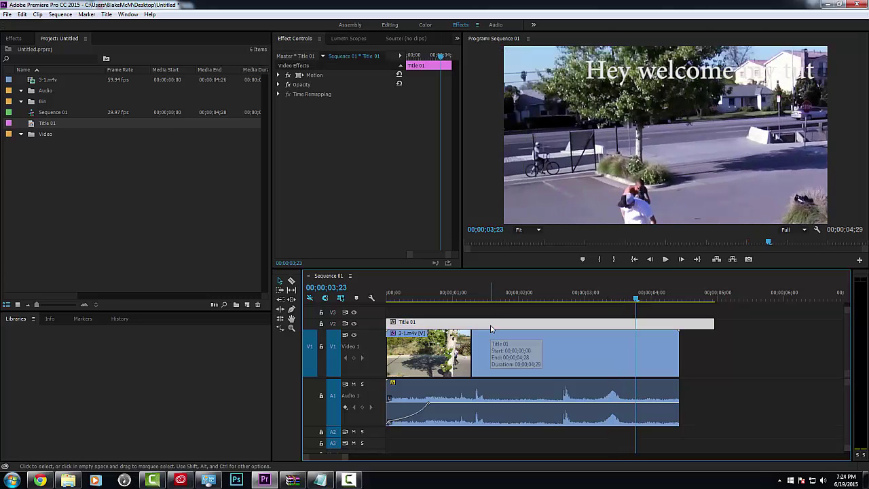
{"action": "key", "text": "Delete"}
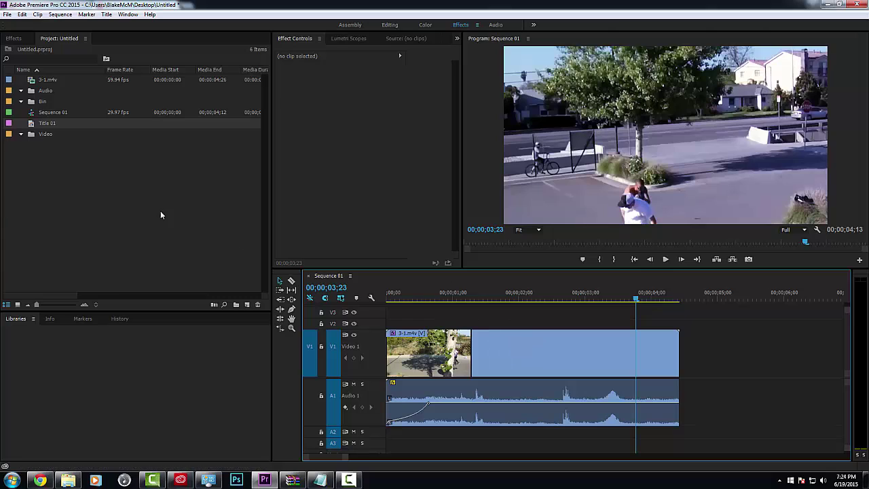
{"action": "left_click", "coordinate": [142, 208]}
{"action": "left_click", "coordinate": [425, 310]}
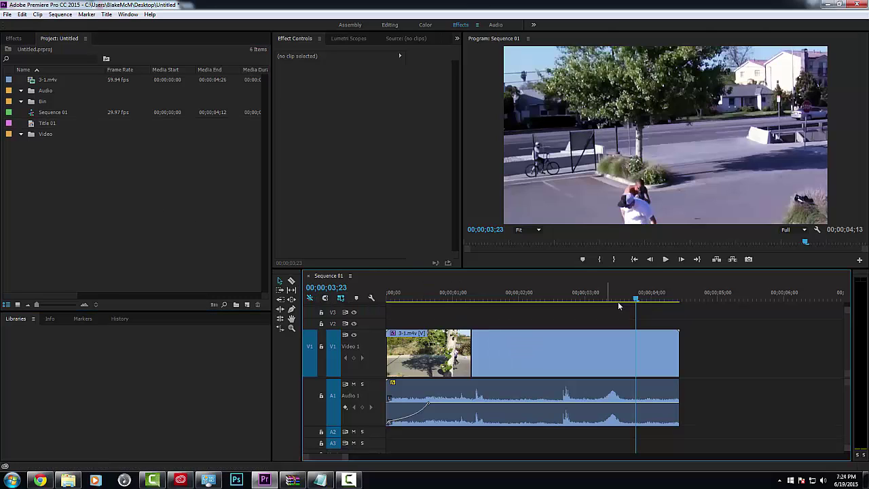
Step: Set the playhead to 00;00;03;26, move the 3-1.m4v clip to start about 10 frames into the sequence, and deselect it
{"action": "key", "text": "space"}
{"action": "left_click", "coordinate": [642, 299]}
{"action": "left_click_drag", "start_coordinate": [567, 348], "coordinate": [662, 349]}
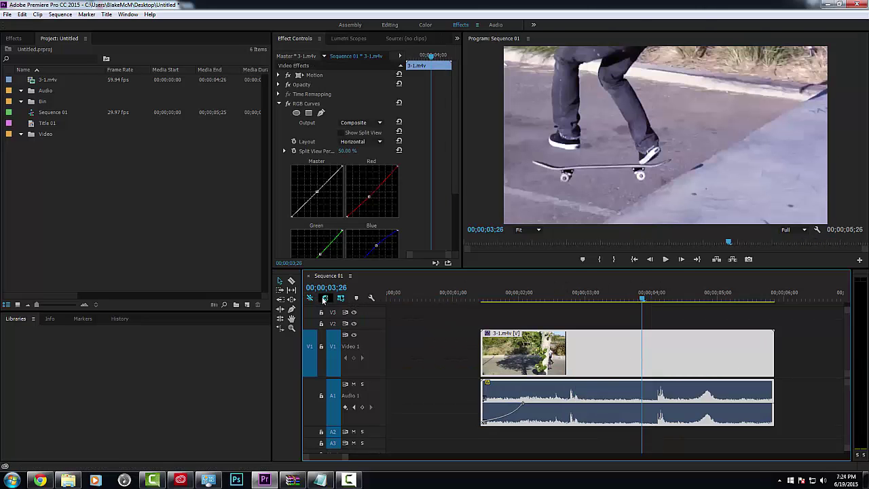
{"action": "left_click_drag", "start_coordinate": [631, 362], "coordinate": [563, 369]}
{"action": "left_click", "coordinate": [550, 315]}
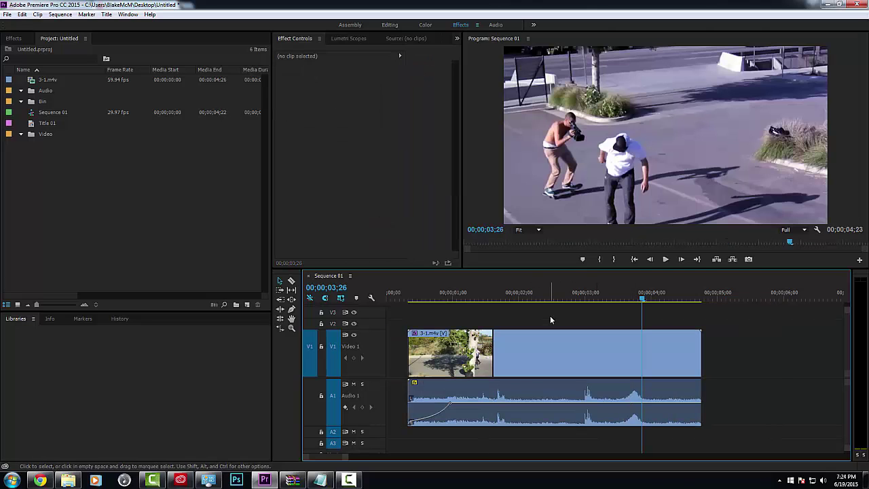
Step: Magnify the start of the clip with the Zoom tool, return to the Selection tool, and zoom the timeline back out
{"action": "left_click", "coordinate": [290, 329]}
{"action": "left_click", "coordinate": [487, 358]}
{"action": "left_click", "coordinate": [486, 357]}
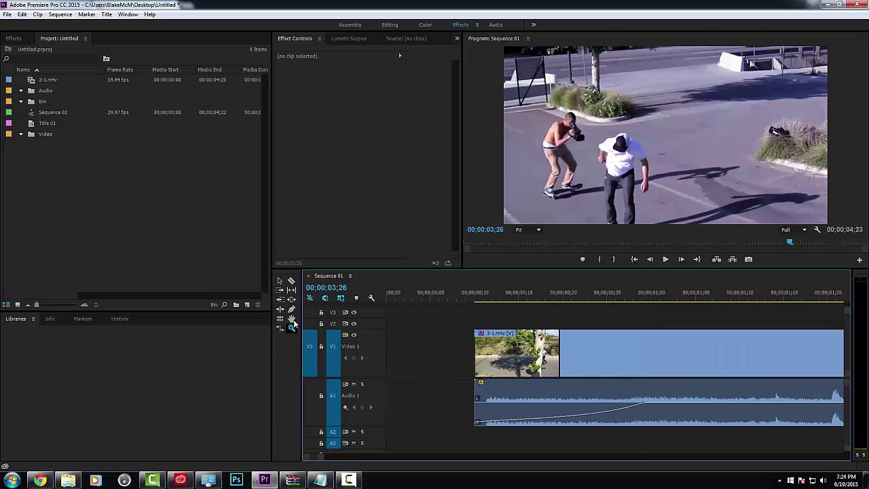
{"action": "left_click", "coordinate": [279, 280]}
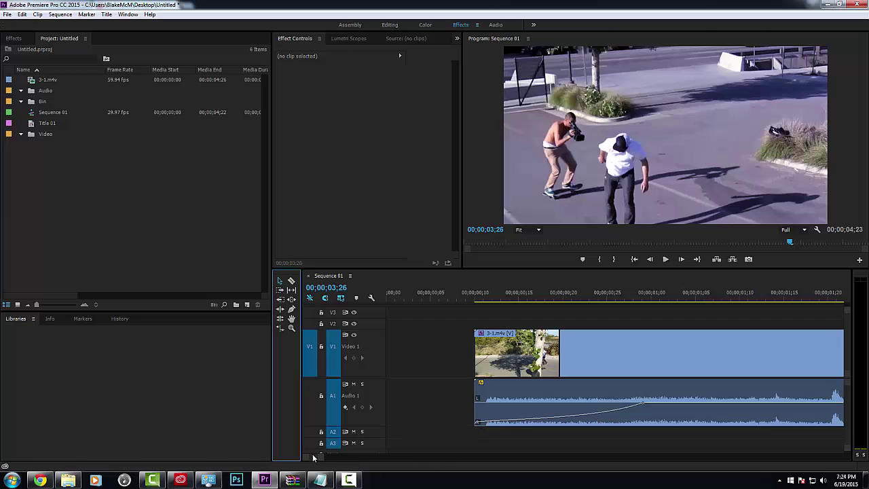
{"action": "left_click_drag", "start_coordinate": [321, 457], "coordinate": [411, 464]}
Step: Try the Slip, Ripple Edit and Rolling Edit tools on the 3-1.m4v clip, and return to the Selection tool
{"action": "left_click", "coordinate": [294, 290]}
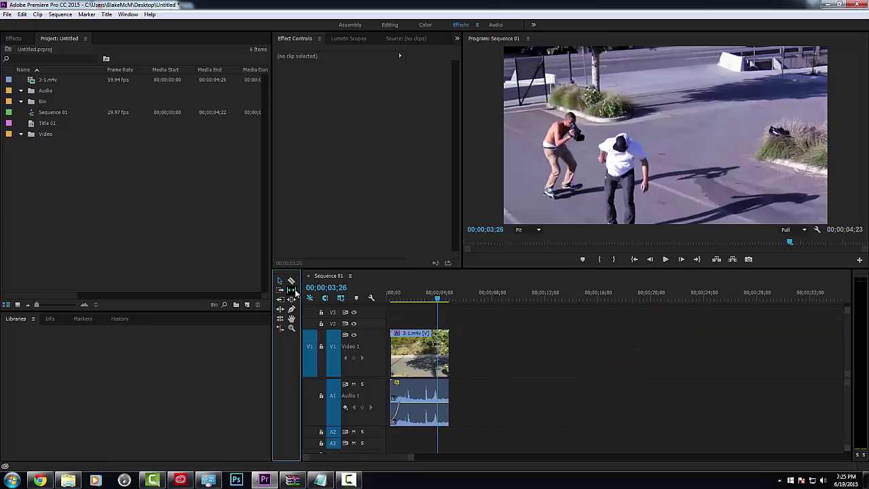
{"action": "left_click_drag", "start_coordinate": [445, 352], "coordinate": [498, 357]}
{"action": "left_click", "coordinate": [283, 311]}
{"action": "left_click", "coordinate": [281, 318]}
{"action": "left_click", "coordinate": [481, 345]}
{"action": "key", "text": "v"}
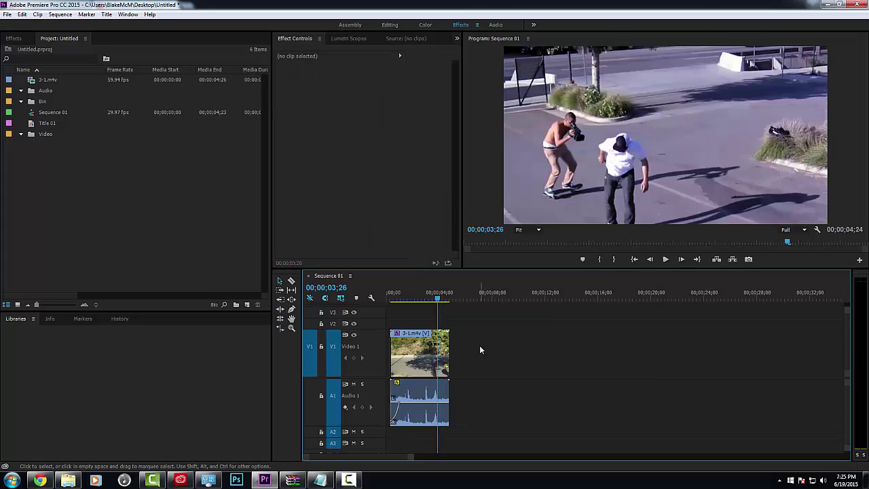
Step: Narrow the Tools panel so that its tools are arranged in a single column
{"action": "left_click", "coordinate": [299, 347]}
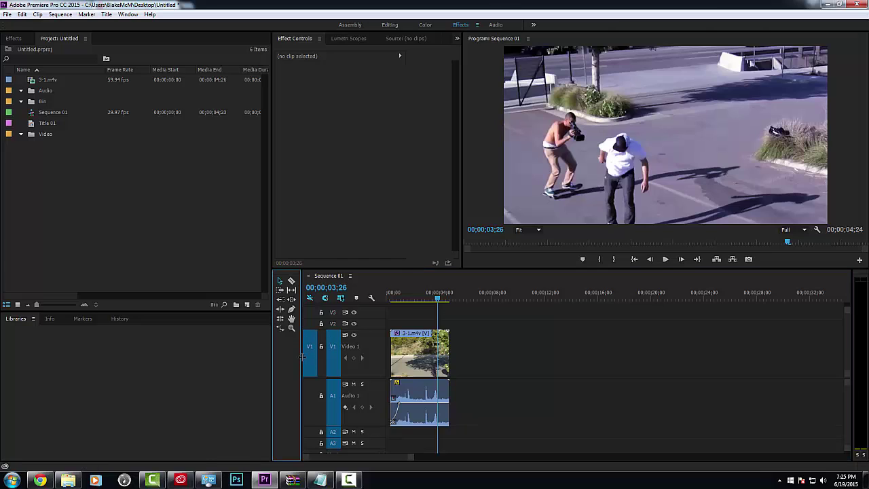
{"action": "left_click_drag", "start_coordinate": [302, 358], "coordinate": [291, 358]}
{"action": "left_click", "coordinate": [530, 365]}
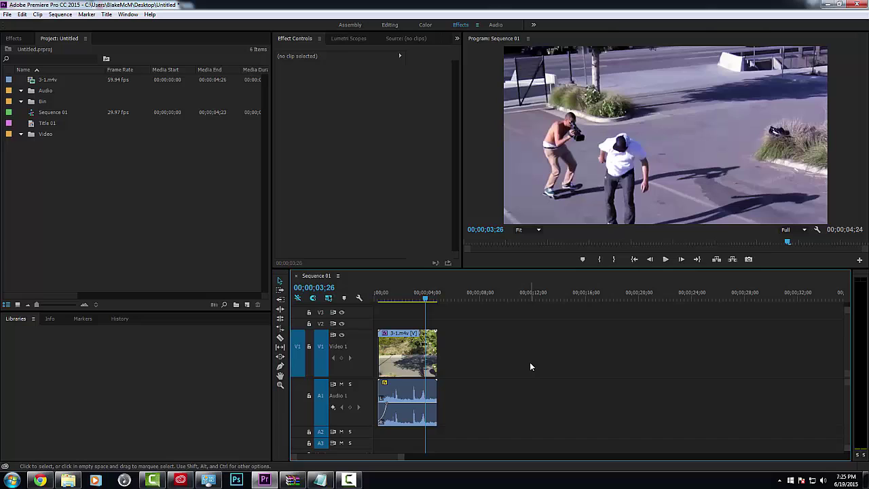
{"action": "left_click", "coordinate": [206, 203]}
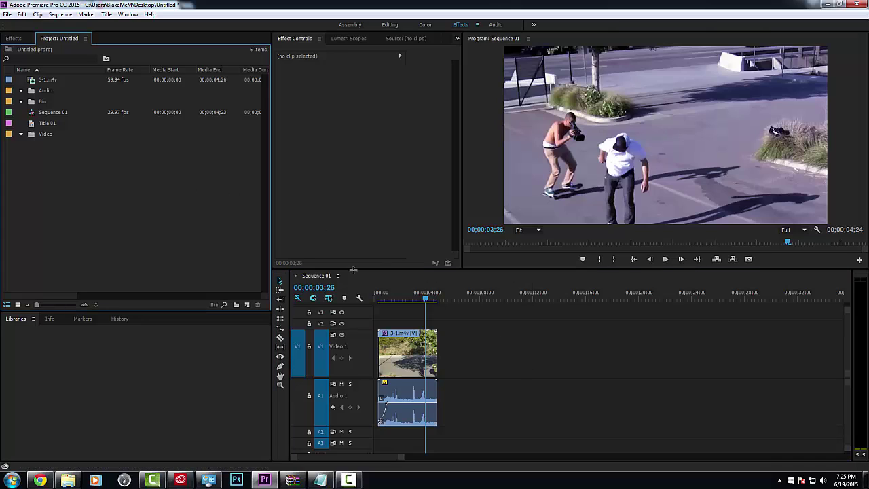
{"action": "left_click", "coordinate": [489, 332]}
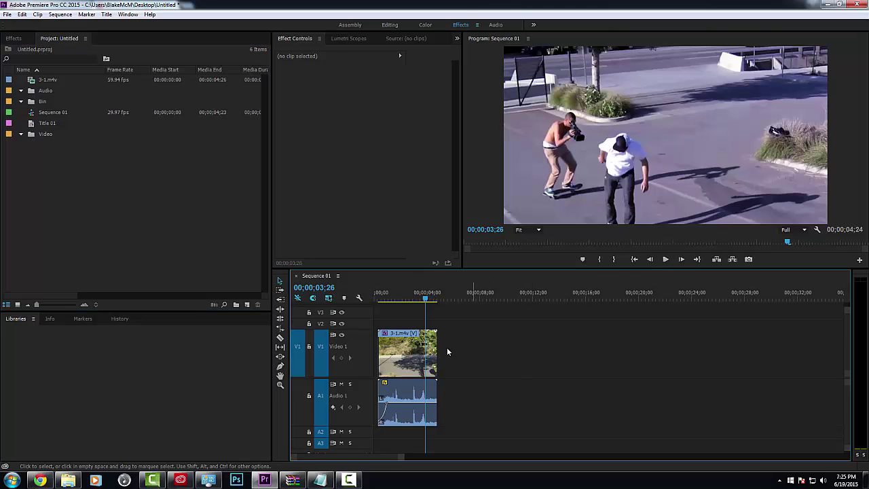
{"action": "left_click", "coordinate": [407, 356]}
{"action": "left_click", "coordinate": [487, 329]}
{"action": "left_click", "coordinate": [193, 213]}
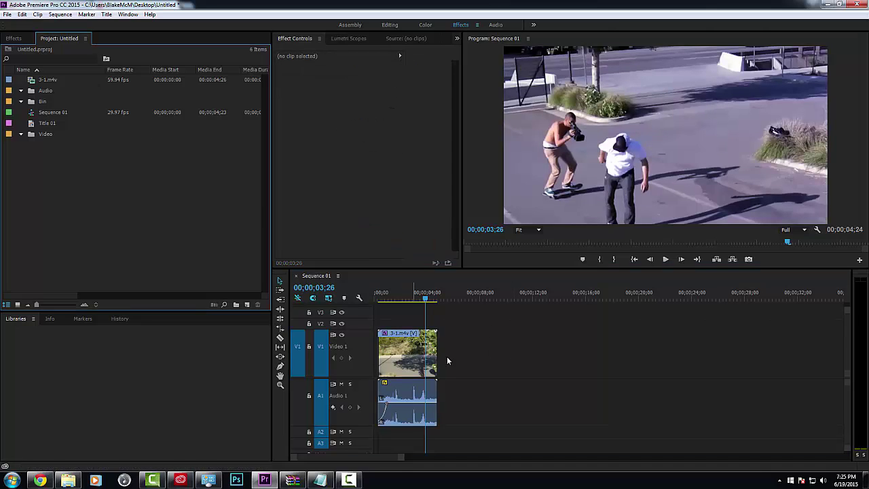
{"action": "left_click", "coordinate": [449, 358]}
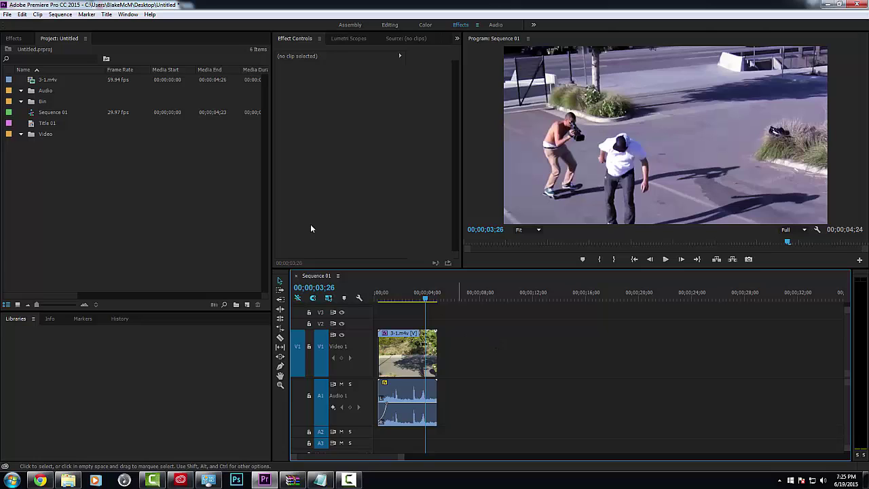
{"action": "left_click", "coordinate": [81, 68]}
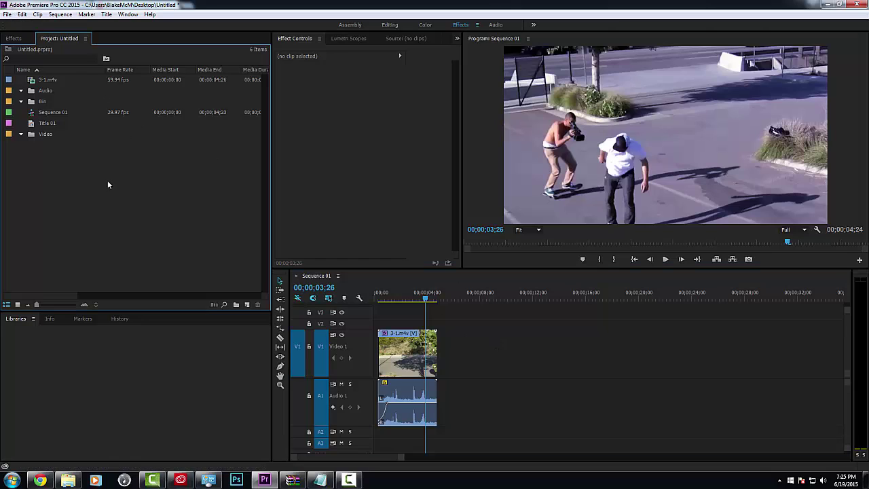
{"action": "left_click", "coordinate": [491, 342]}
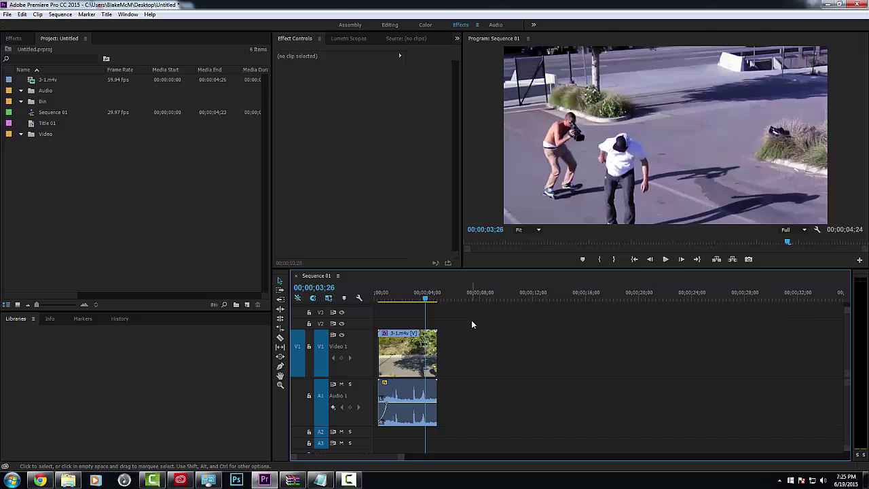
{"action": "left_click", "coordinate": [232, 214]}
{"action": "left_click", "coordinate": [500, 360]}
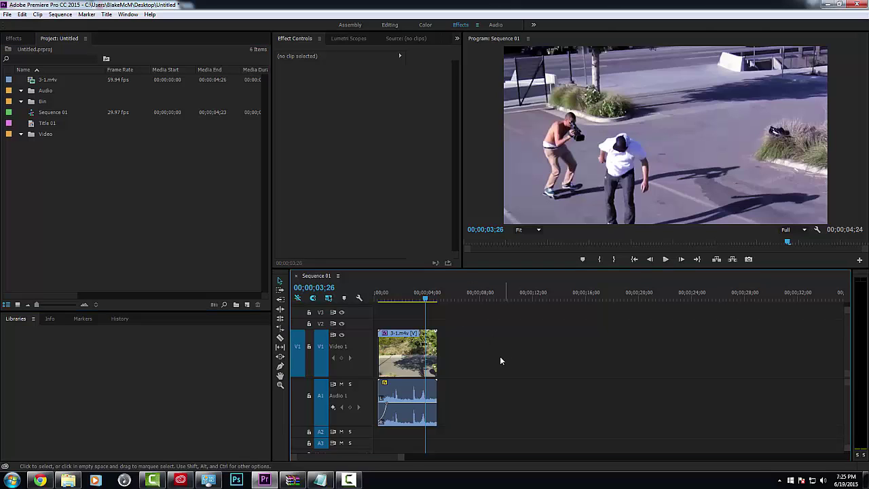
{"action": "left_click", "coordinate": [199, 255]}
{"action": "left_click", "coordinate": [510, 355]}
{"action": "left_click", "coordinate": [120, 190]}
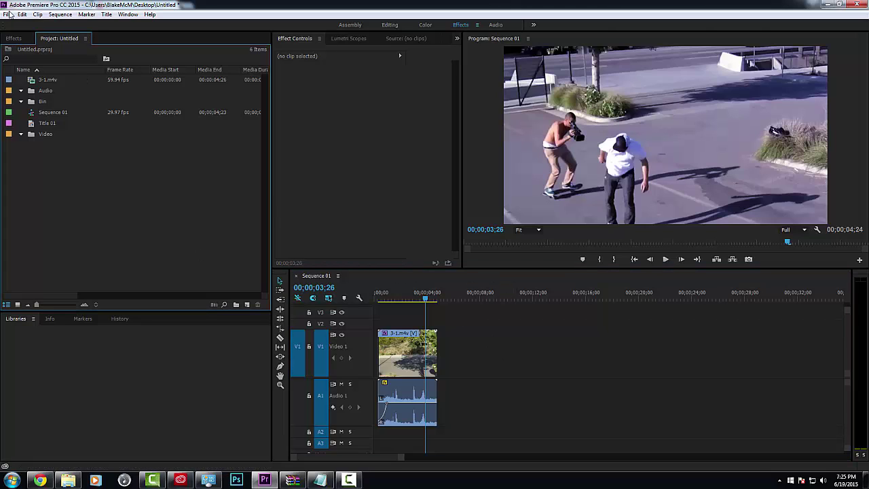
Step: Open the keyboard shortcuts settings, review the available keyboard layout presets, and close them without changes
{"action": "left_click", "coordinate": [8, 14]}
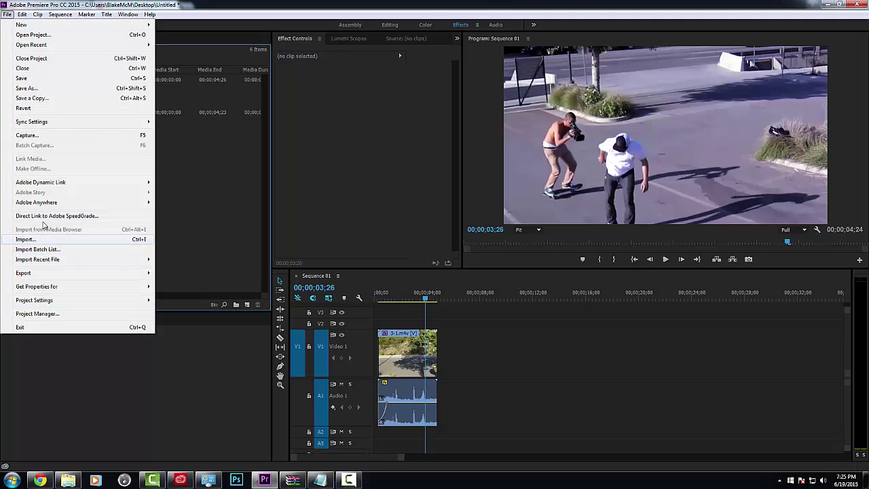
{"action": "mouse_move", "coordinate": [24, 15]}
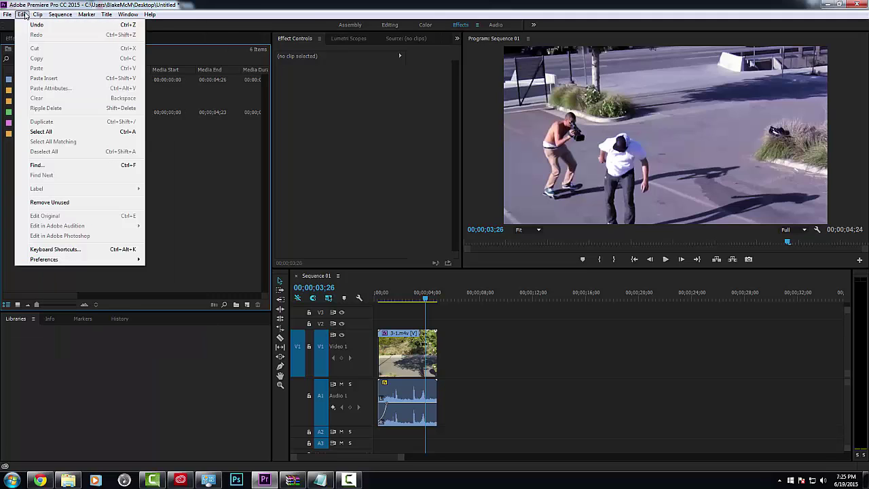
{"action": "left_click", "coordinate": [67, 249]}
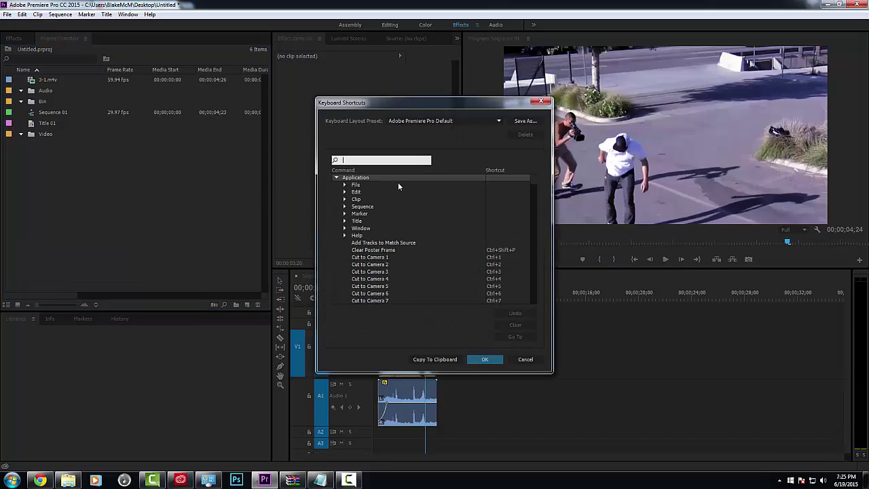
{"action": "left_click", "coordinate": [464, 121]}
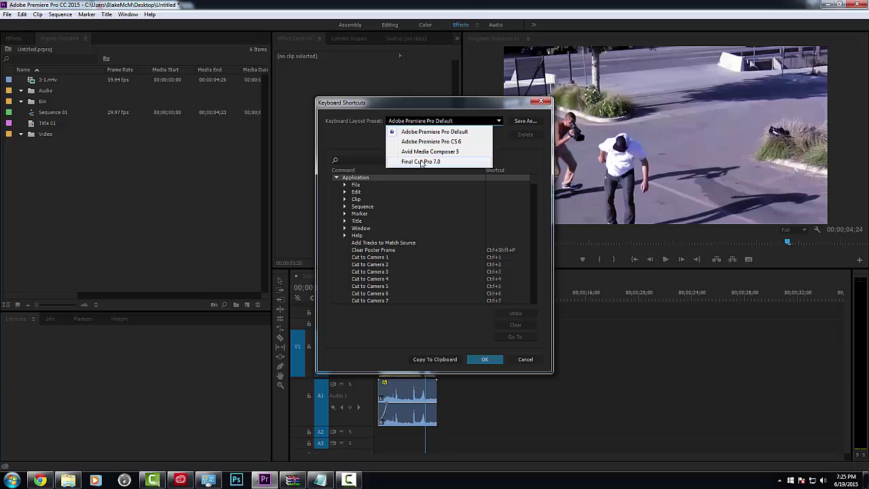
{"action": "left_click", "coordinate": [476, 128]}
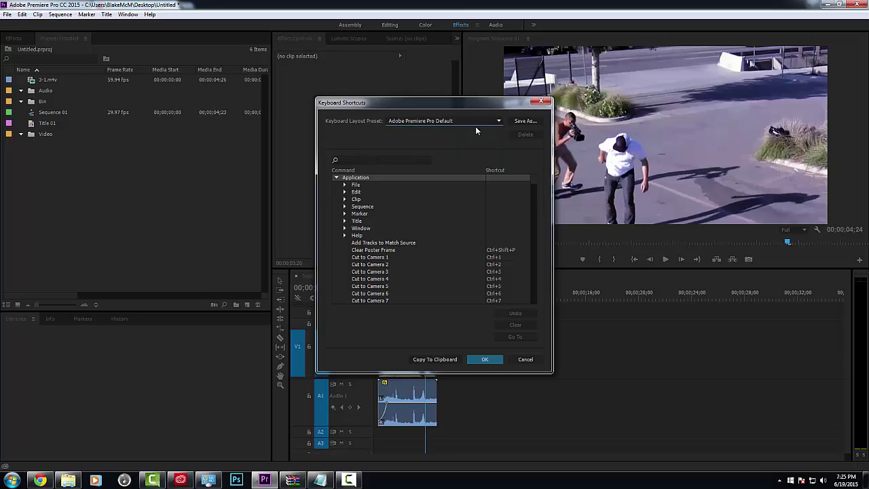
{"action": "left_click", "coordinate": [542, 103]}
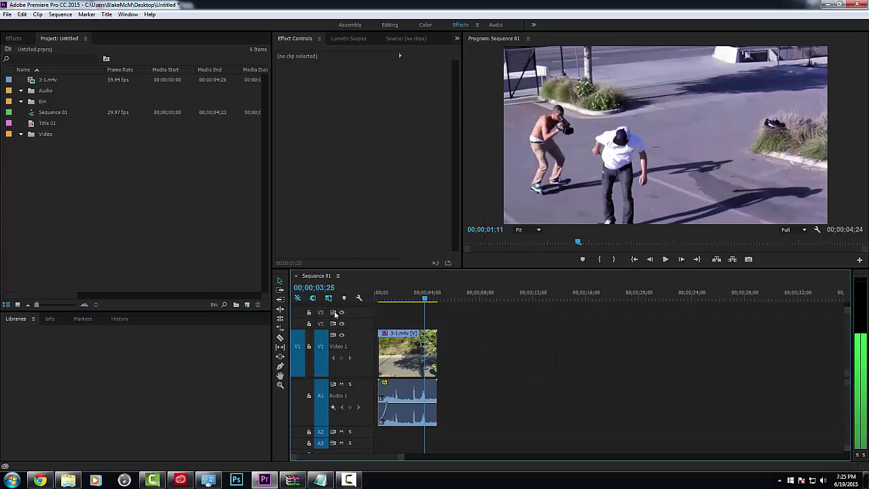
Step: Try the H.264 format with the Match Source - High bitrate preset in the media export settings, and close them without exporting
{"action": "left_click", "coordinate": [7, 15]}
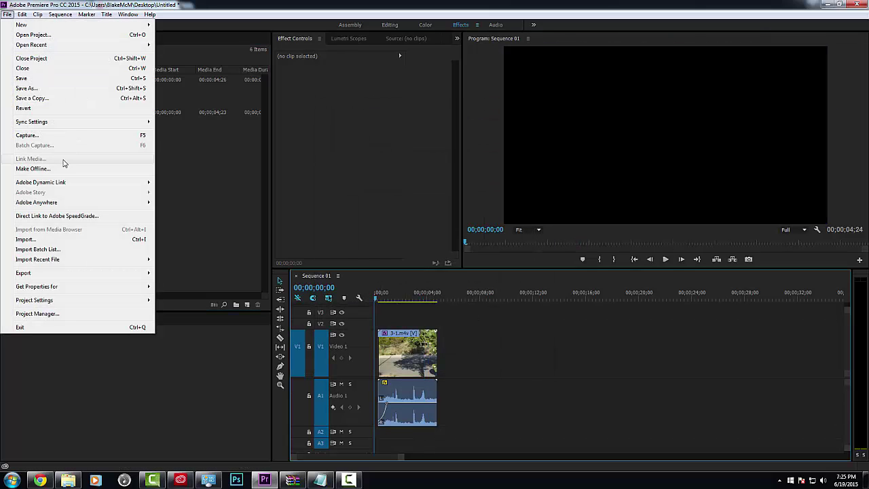
{"action": "mouse_move", "coordinate": [45, 274]}
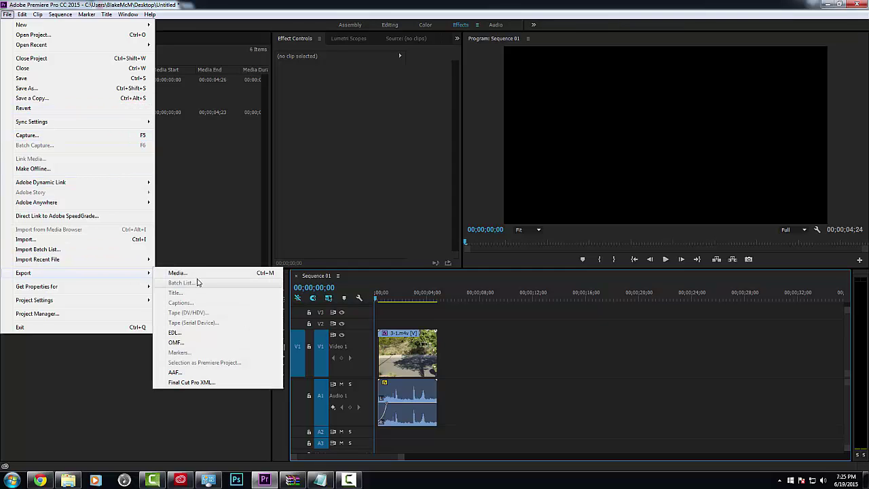
{"action": "left_click", "coordinate": [208, 273]}
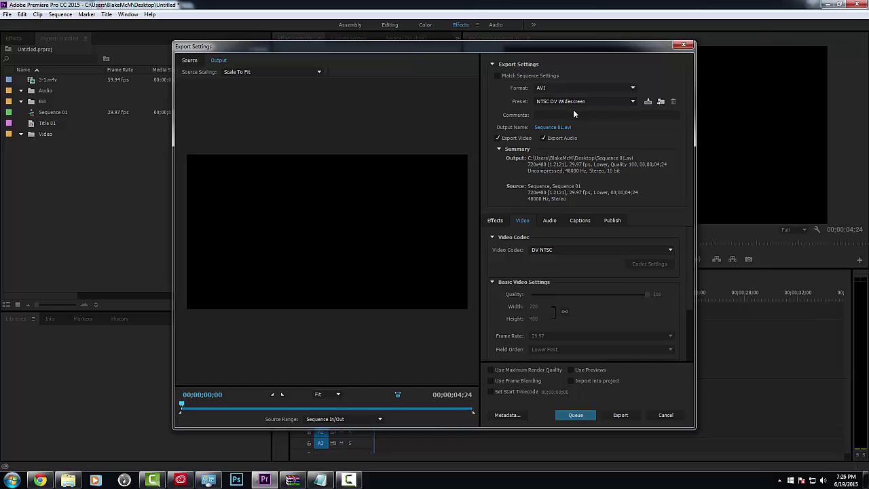
{"action": "left_click", "coordinate": [575, 87]}
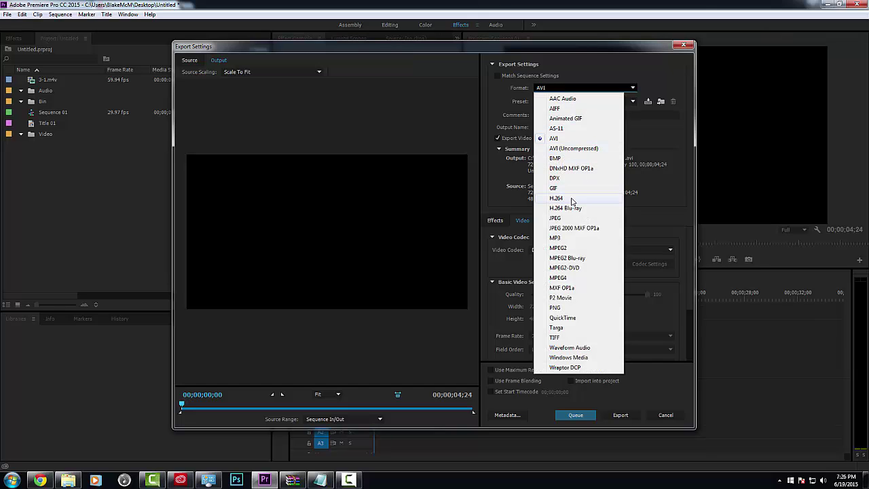
{"action": "left_click", "coordinate": [572, 200]}
{"action": "left_click", "coordinate": [588, 103]}
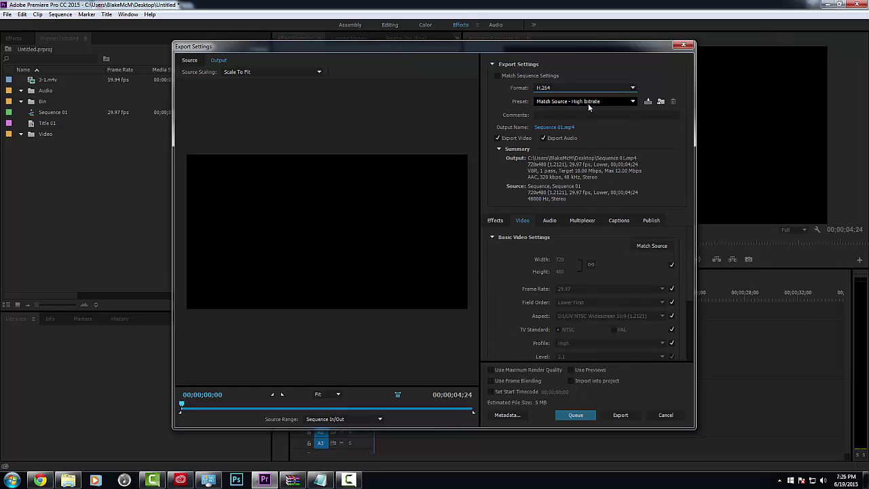
{"action": "left_click", "coordinate": [592, 72]}
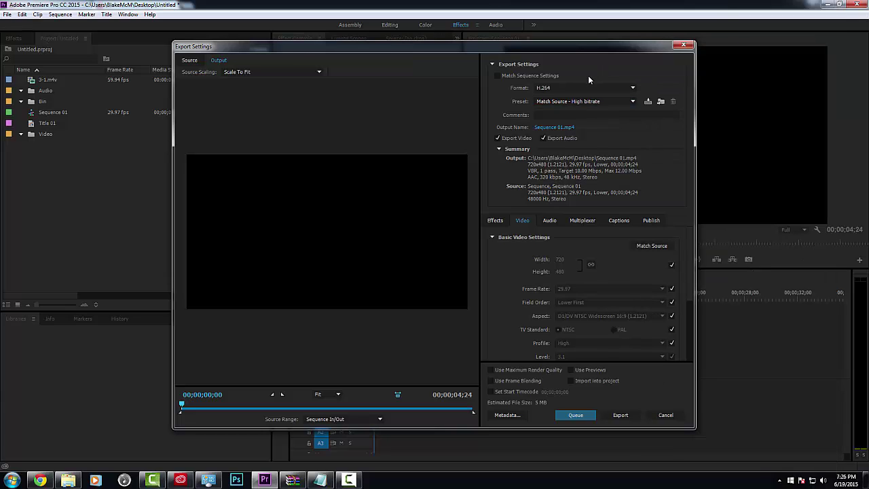
{"action": "left_click_drag", "start_coordinate": [597, 45], "coordinate": [578, 74]}
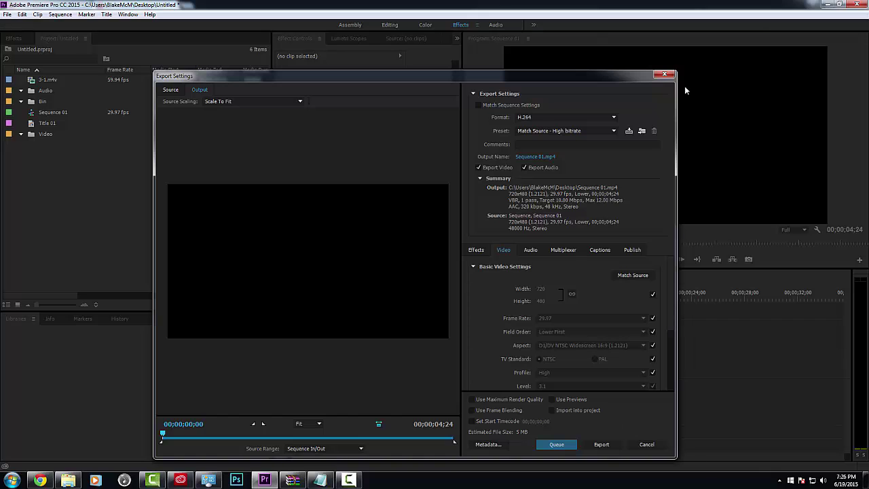
{"action": "left_click", "coordinate": [665, 73]}
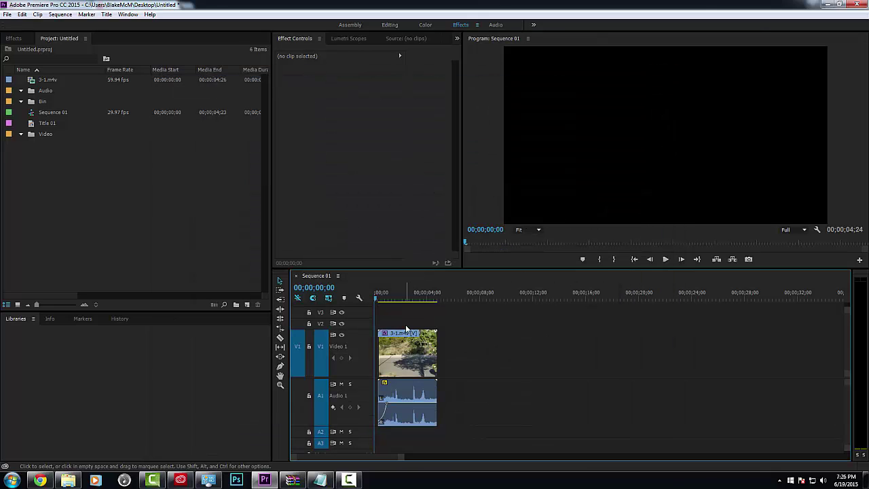
Step: Mark an export range in the sequence from the start of the 3-1.m4v clip to an Out point at 00;00;05;12
{"action": "left_click_drag", "start_coordinate": [376, 298], "coordinate": [392, 297]}
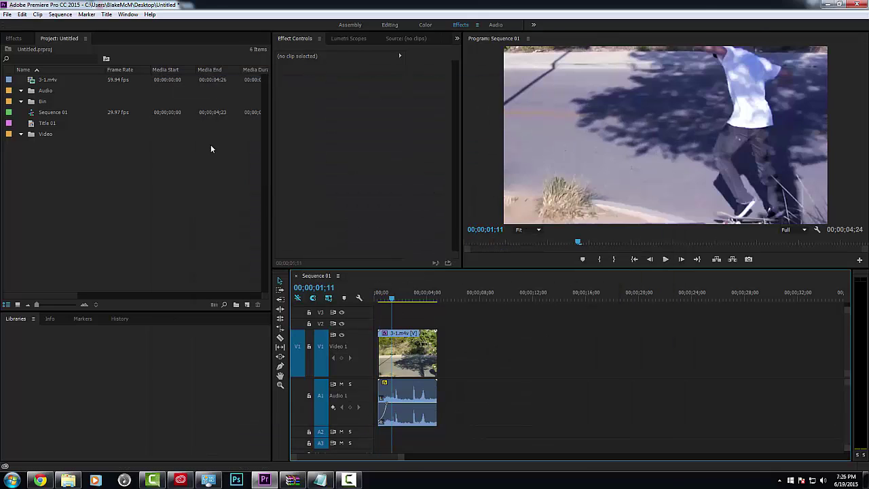
{"action": "right_click", "coordinate": [405, 296]}
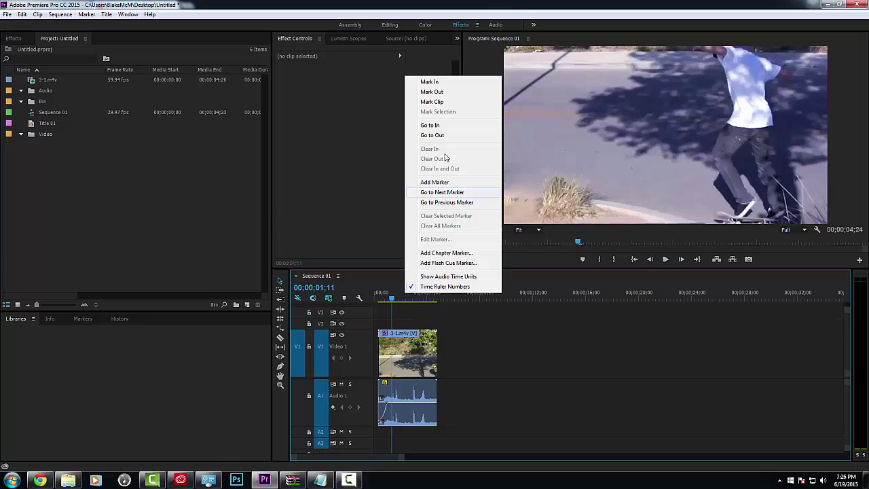
{"action": "left_click", "coordinate": [429, 81]}
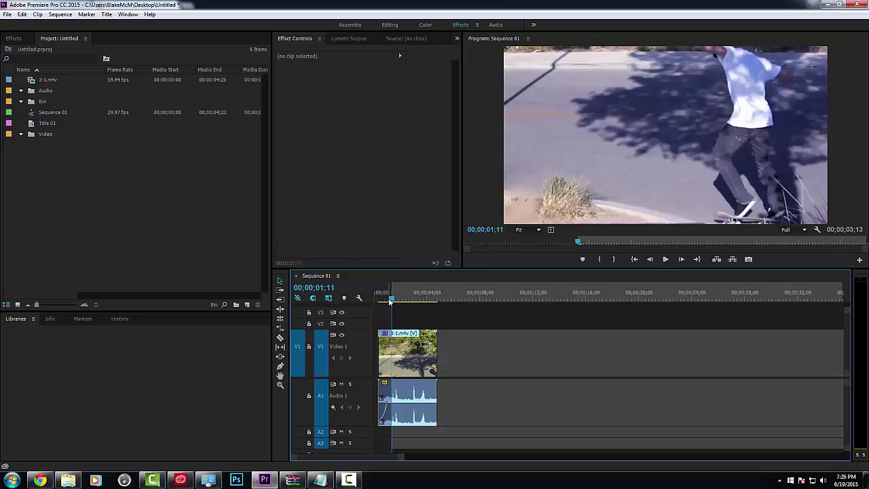
{"action": "left_click_drag", "start_coordinate": [393, 292], "coordinate": [366, 316]}
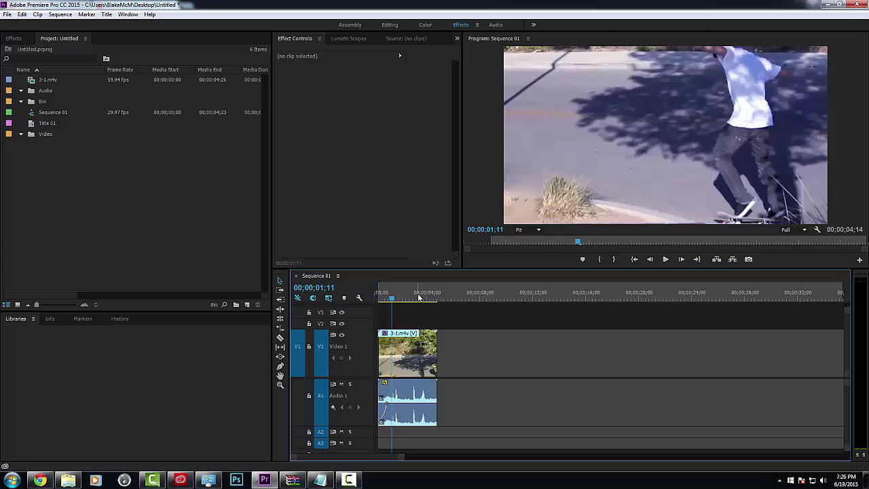
{"action": "left_click", "coordinate": [445, 296]}
{"action": "key", "text": "o"}
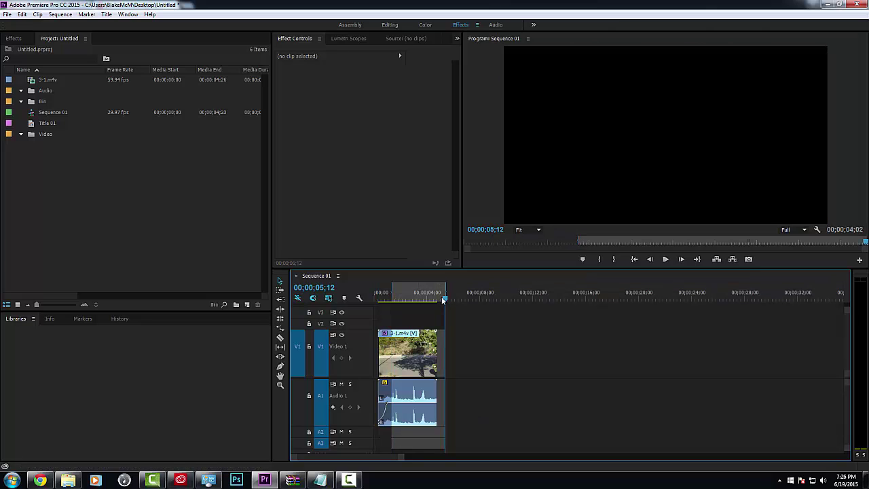
{"action": "left_click_drag", "start_coordinate": [393, 291], "coordinate": [377, 293]}
Step: Add a sequence marker at 00;00;01;14 and name it Ollie
{"action": "left_click", "coordinate": [406, 301]}
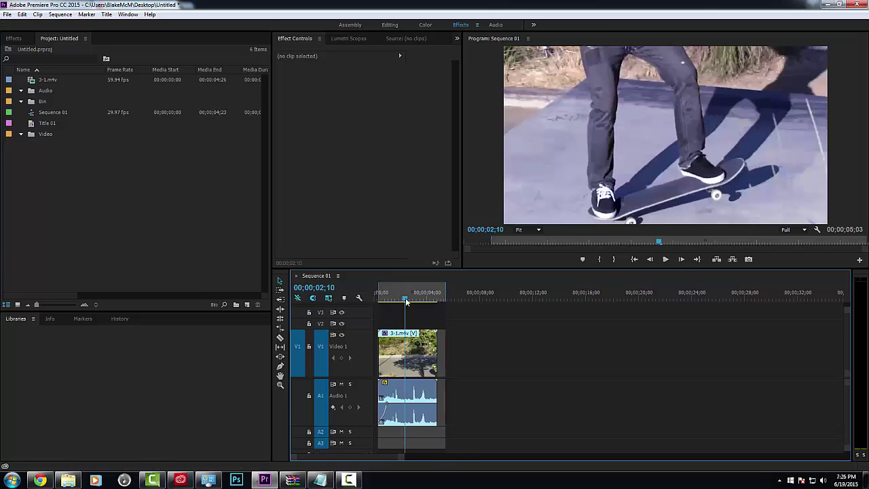
{"action": "left_click_drag", "start_coordinate": [406, 301], "coordinate": [394, 300]}
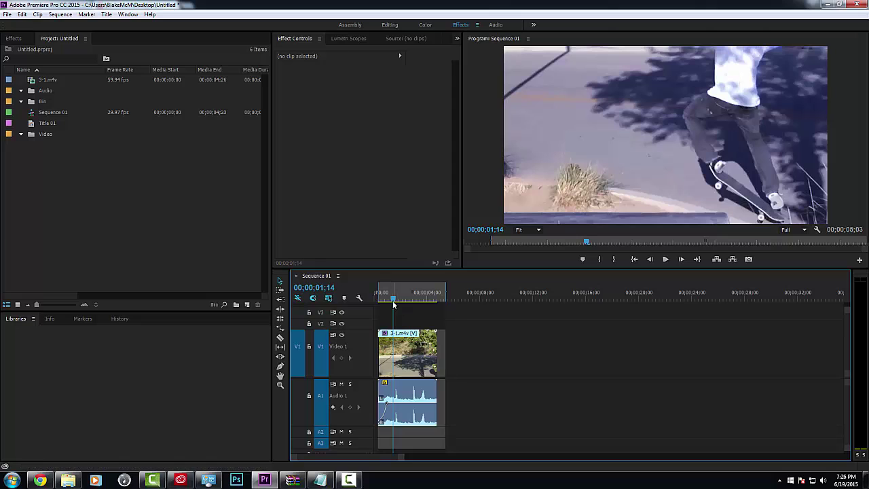
{"action": "right_click", "coordinate": [410, 300]}
{"action": "left_click", "coordinate": [439, 188]}
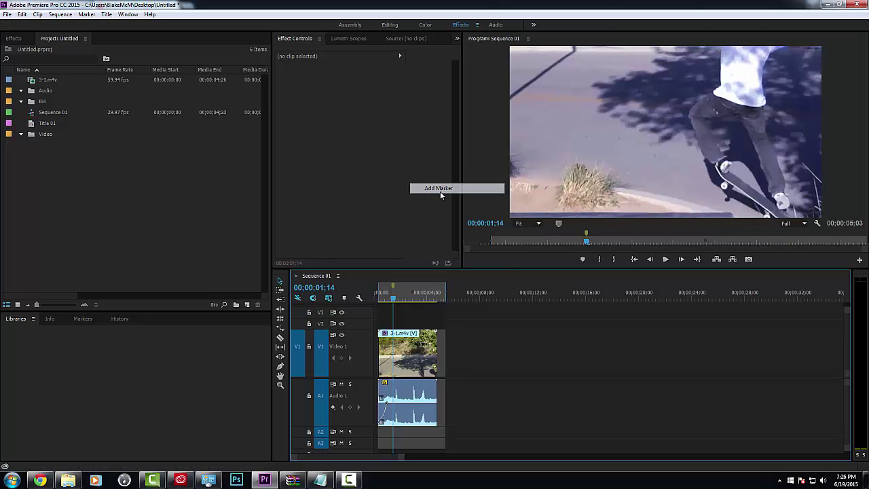
{"action": "double_click", "coordinate": [394, 290]}
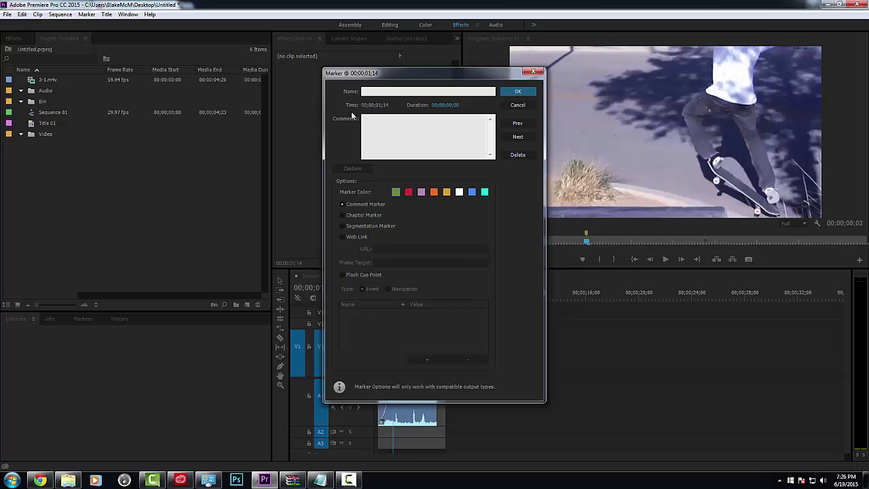
{"action": "type", "text": "Ollie"}
{"action": "key", "text": "Return"}
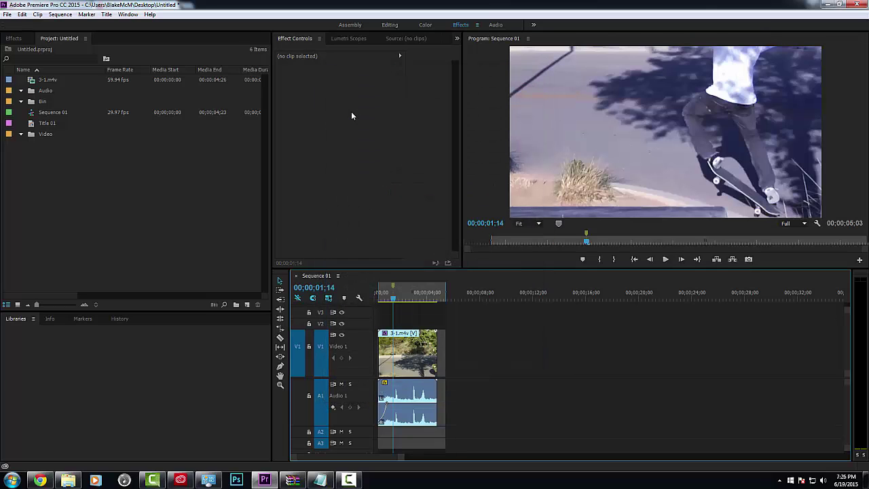
Step: Play the sequence briefly past the marker and return the playhead to 00;00;00;02
{"action": "key", "text": "space"}
{"action": "key", "text": "space"}
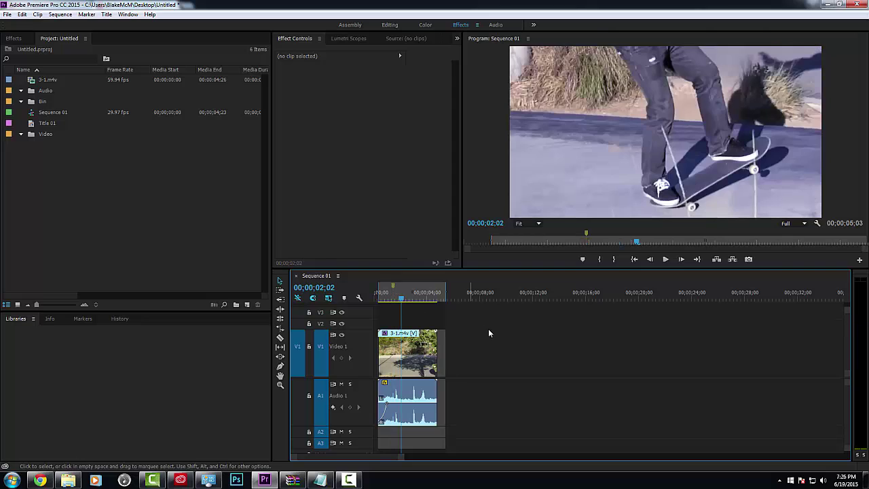
{"action": "left_click_drag", "start_coordinate": [400, 299], "coordinate": [374, 304]}
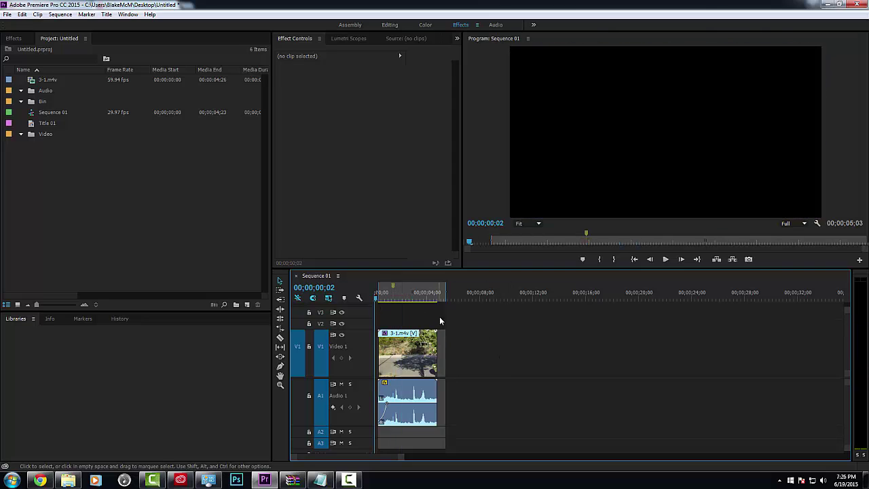
Step: Delete the 3-1.m4v clip with its video and audio from the timeline
{"action": "left_click_drag", "start_coordinate": [441, 318], "coordinate": [385, 437]}
{"action": "key", "text": "Delete"}
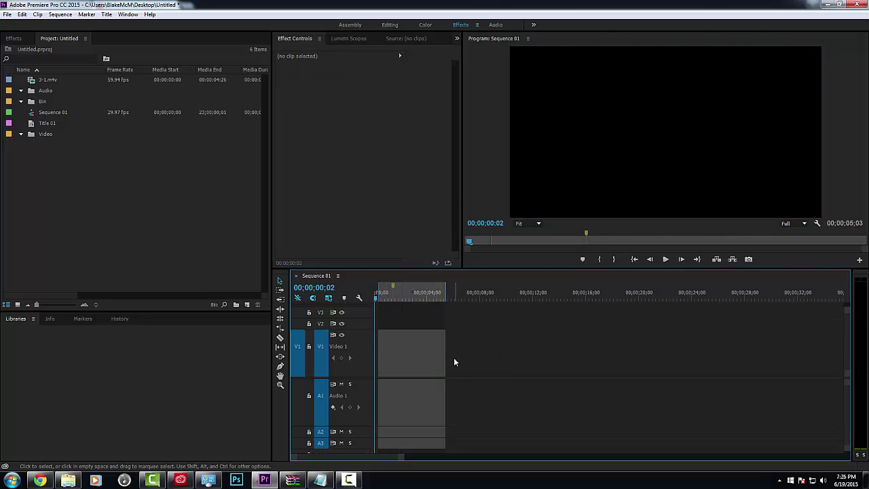
{"action": "left_click", "coordinate": [145, 216]}
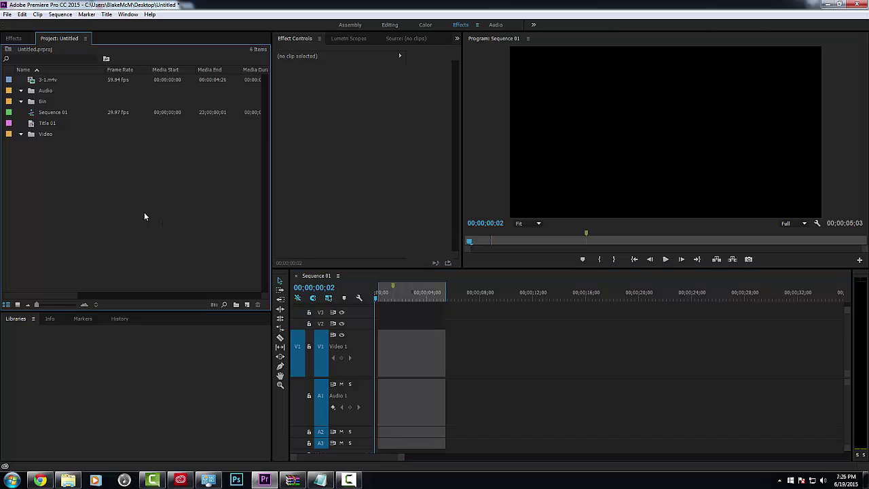
Step: Collapse the Video Effects folder and clear the "curve" search from the effects list
{"action": "left_click", "coordinate": [18, 38]}
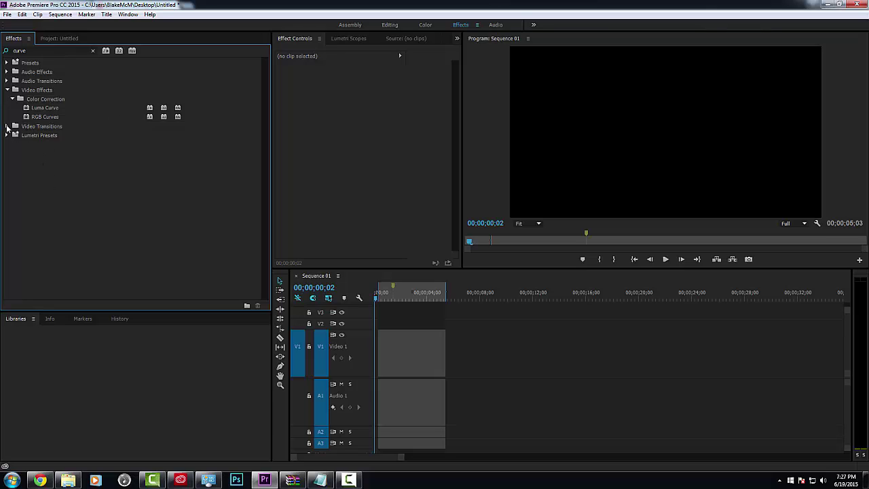
{"action": "left_click", "coordinate": [7, 90]}
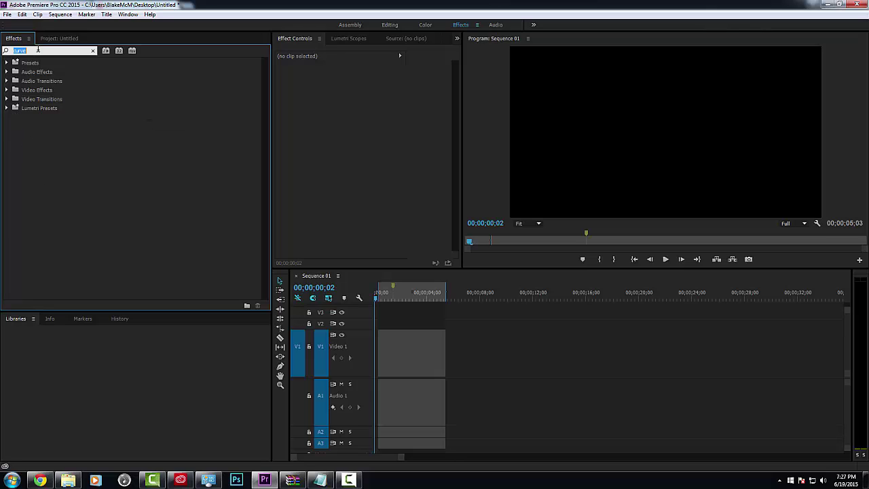
{"action": "left_click", "coordinate": [93, 52]}
{"action": "left_click", "coordinate": [70, 160]}
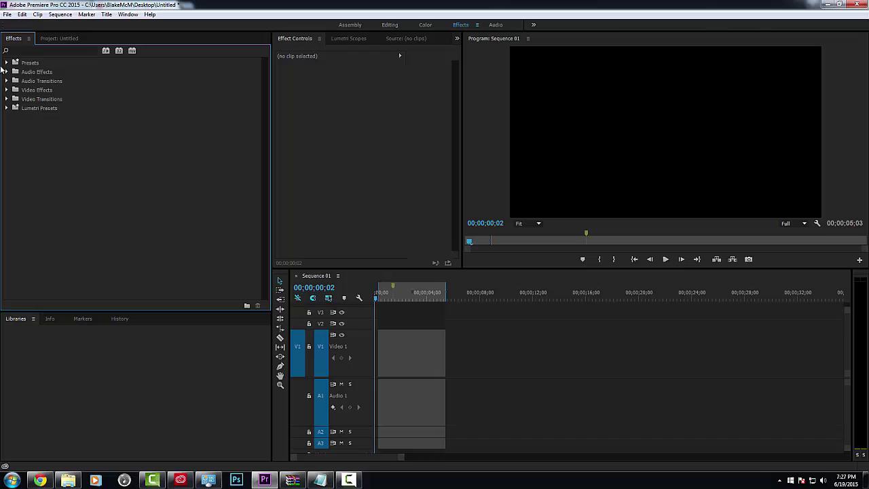
Step: Expand the Distort video effects and try to apply Corner Pin to the empty Video 1 track
{"action": "left_click", "coordinate": [7, 90]}
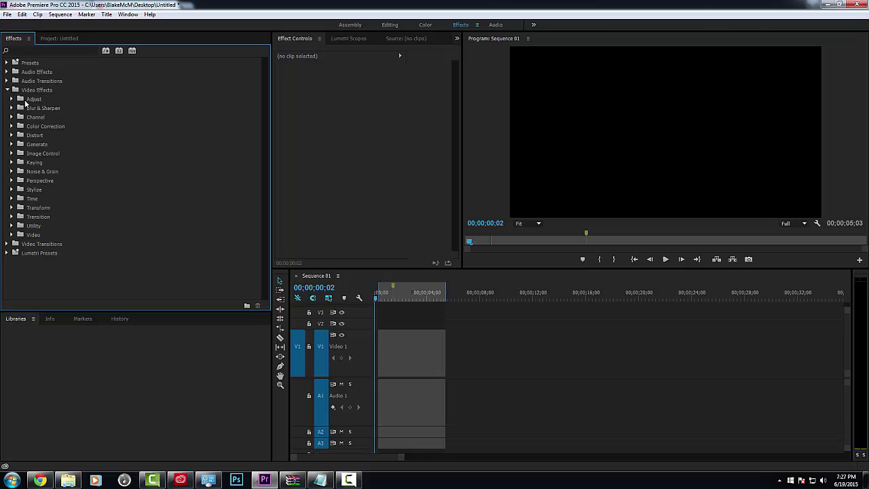
{"action": "left_click", "coordinate": [11, 136]}
{"action": "left_click_drag", "start_coordinate": [42, 144], "coordinate": [391, 350]}
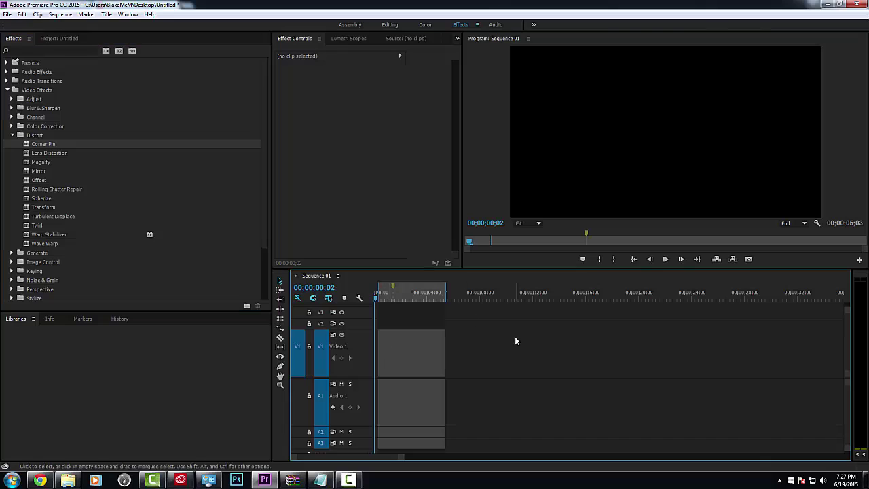
Step: Place the 3-1.m4v clip from the project on Video 1 and Audio 1, ending at the Out point
{"action": "left_click", "coordinate": [49, 39]}
{"action": "left_click_drag", "start_coordinate": [46, 85], "coordinate": [435, 364]}
{"action": "left_click", "coordinate": [507, 258]}
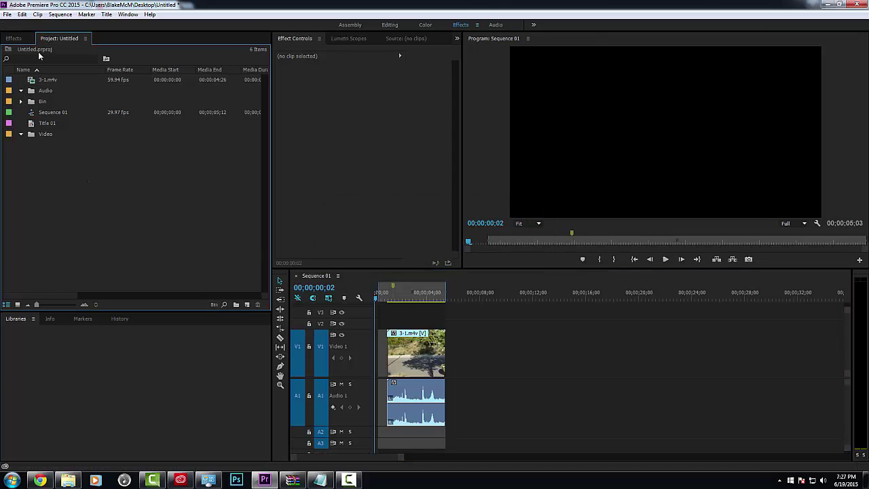
Step: Apply the Corner Pin distort effect to the 3-1.m4v clip on Video 1
{"action": "left_click", "coordinate": [16, 39]}
{"action": "left_click_drag", "start_coordinate": [30, 139], "coordinate": [205, 188]}
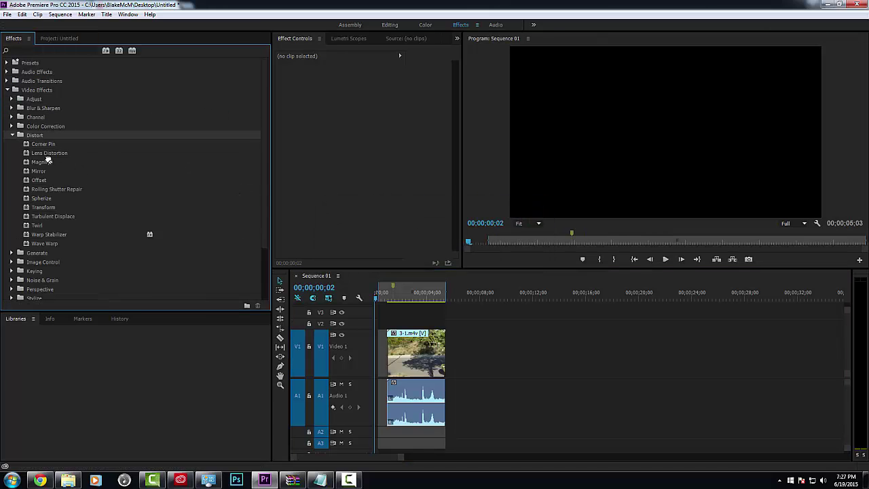
{"action": "left_click_drag", "start_coordinate": [37, 144], "coordinate": [417, 363]}
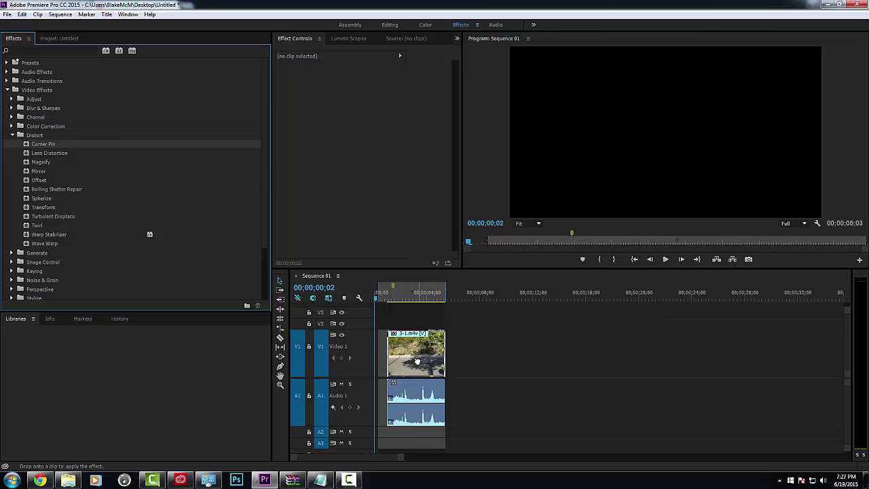
Step: Keyframe the 3-1.m4v clip's Corner Pin Upper Left horizontal value from 423.0 at 00;00;01;28 to -6.0 at 00;00;03;24
{"action": "left_click", "coordinate": [509, 335]}
{"action": "left_click", "coordinate": [394, 300]}
{"action": "left_click_drag", "start_coordinate": [394, 300], "coordinate": [392, 300]}
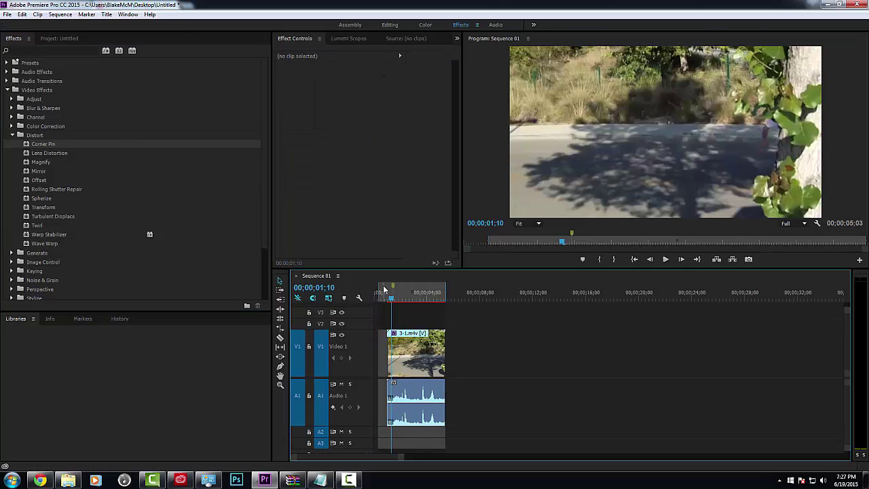
{"action": "key", "text": "space"}
{"action": "left_click", "coordinate": [423, 368]}
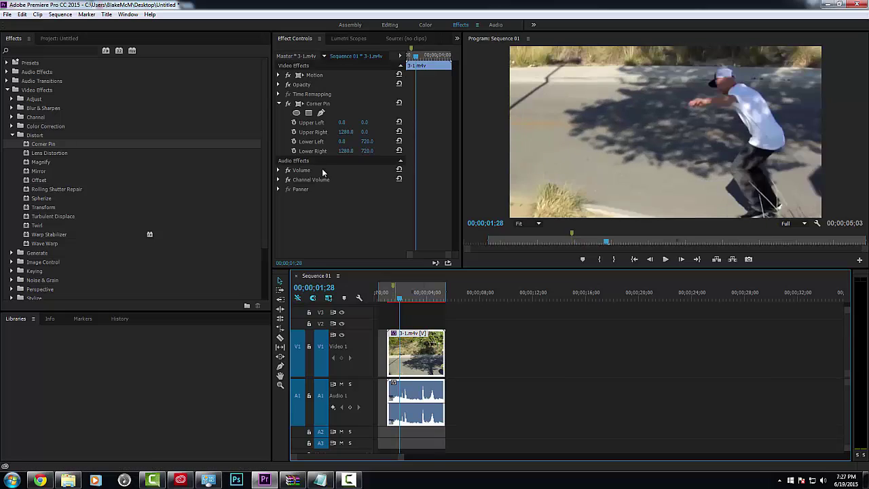
{"action": "left_click", "coordinate": [294, 122]}
{"action": "left_click_drag", "start_coordinate": [342, 123], "coordinate": [629, 122]}
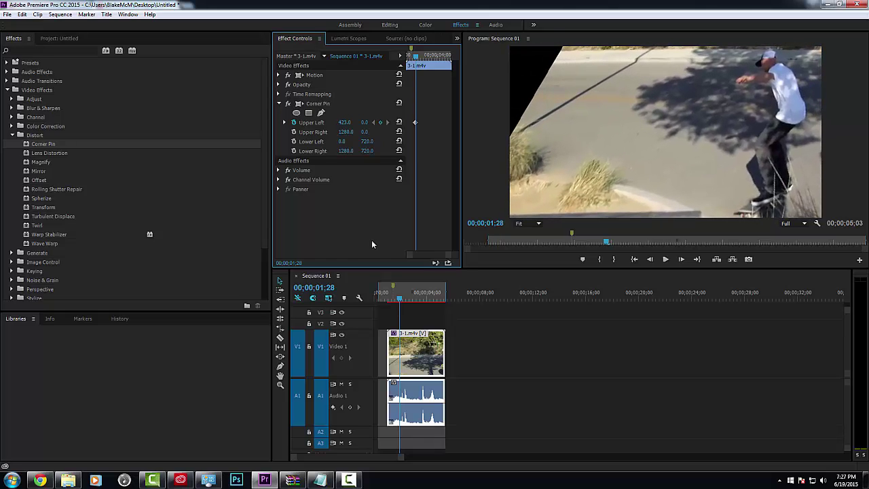
{"action": "left_click_drag", "start_coordinate": [425, 293], "coordinate": [416, 293]}
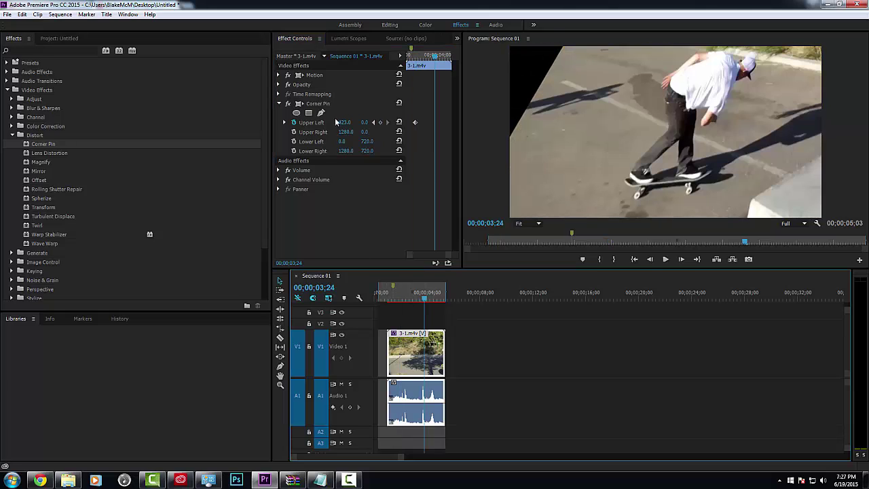
{"action": "left_click_drag", "start_coordinate": [342, 123], "coordinate": [85, 123]}
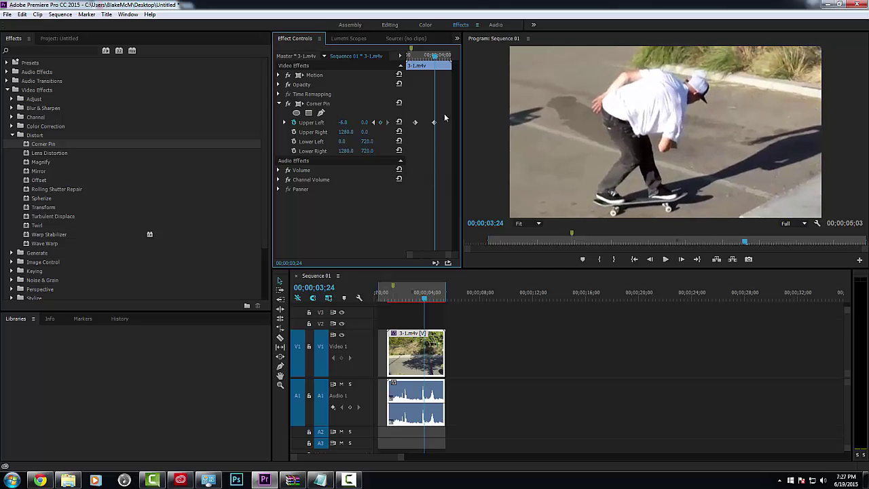
Step: Widen the Effect Controls area and view the Temporal Interpolation options for the Upper Left keyframes
{"action": "left_click_drag", "start_coordinate": [463, 194], "coordinate": [559, 194]}
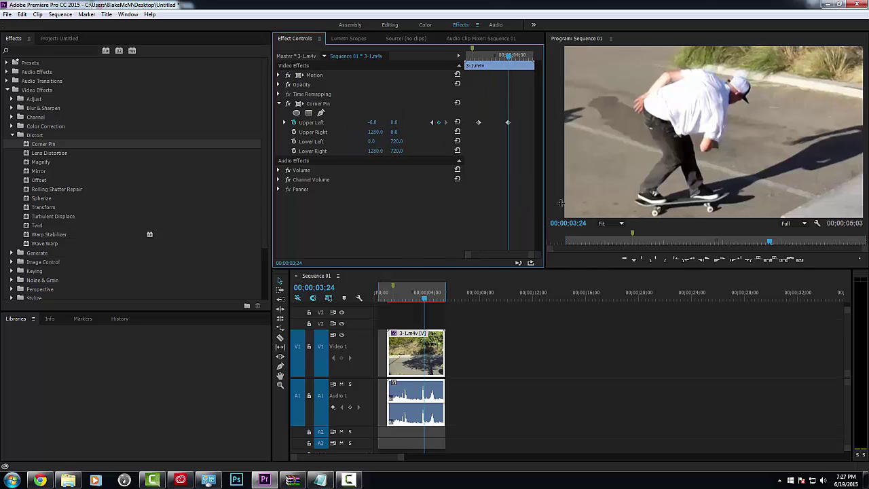
{"action": "left_click_drag", "start_coordinate": [529, 103], "coordinate": [486, 153]}
{"action": "right_click", "coordinate": [490, 124]}
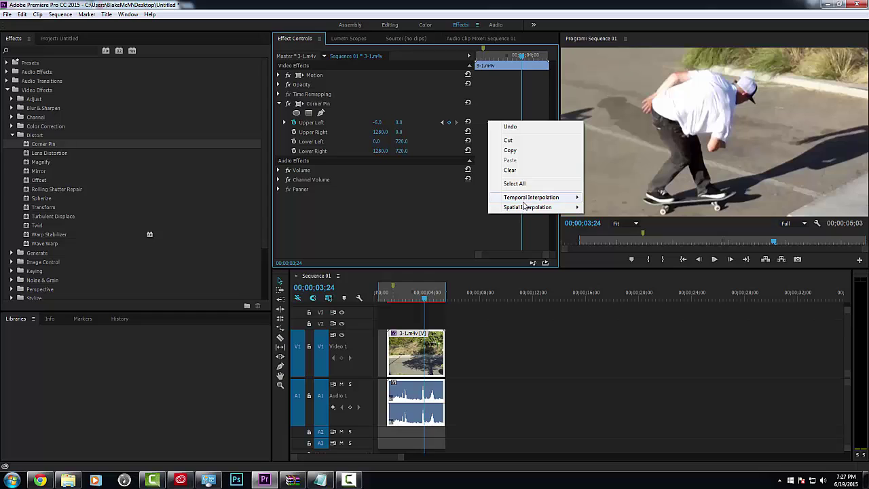
{"action": "mouse_move", "coordinate": [523, 210]}
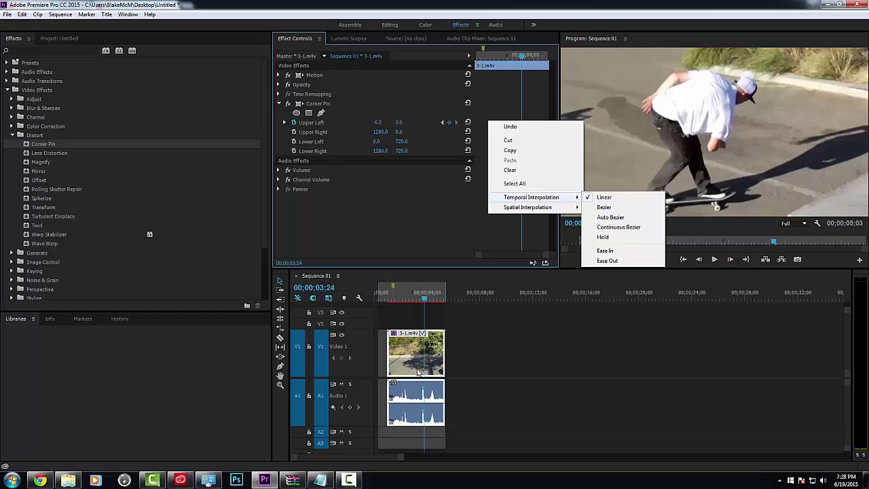
{"action": "left_click", "coordinate": [496, 348]}
{"action": "left_click", "coordinate": [178, 387]}
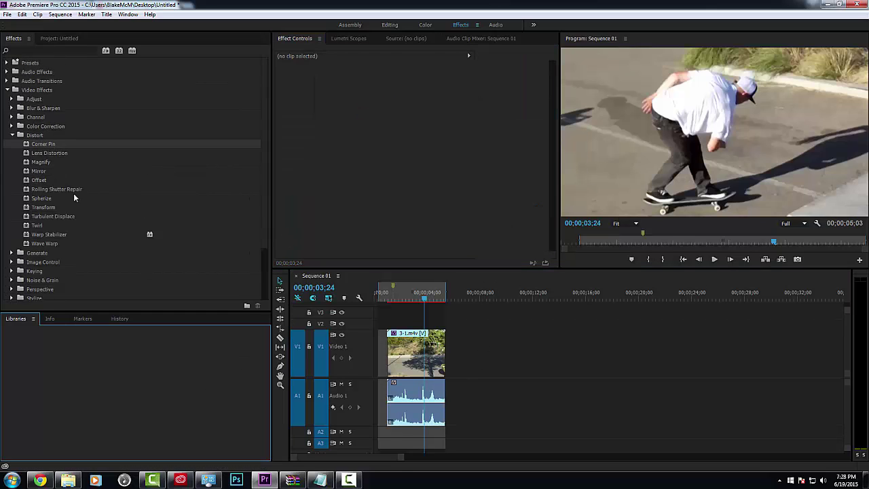
{"action": "left_click", "coordinate": [68, 38]}
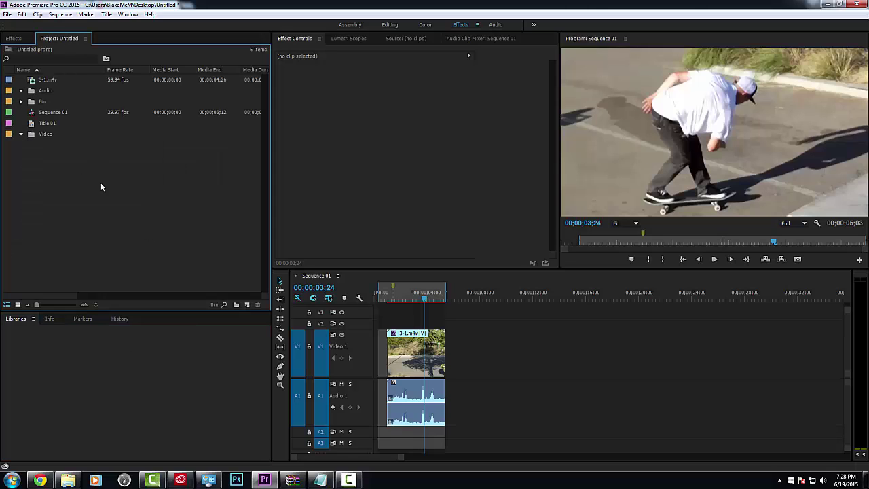
{"action": "left_click", "coordinate": [13, 38]}
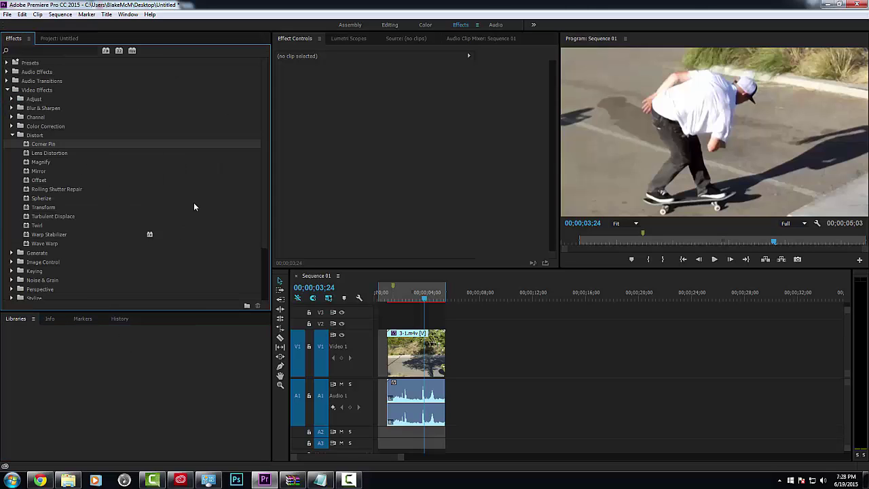
{"action": "scroll", "coordinate": [195, 197], "scroll_direction": "down", "scroll_amount": 3}
{"action": "scroll", "coordinate": [196, 193], "scroll_direction": "up", "scroll_amount": 3}
{"action": "scroll", "coordinate": [195, 199], "scroll_direction": "down", "scroll_amount": 3}
{"action": "scroll", "coordinate": [195, 198], "scroll_direction": "up", "scroll_amount": 3}
{"action": "left_click", "coordinate": [201, 374]}
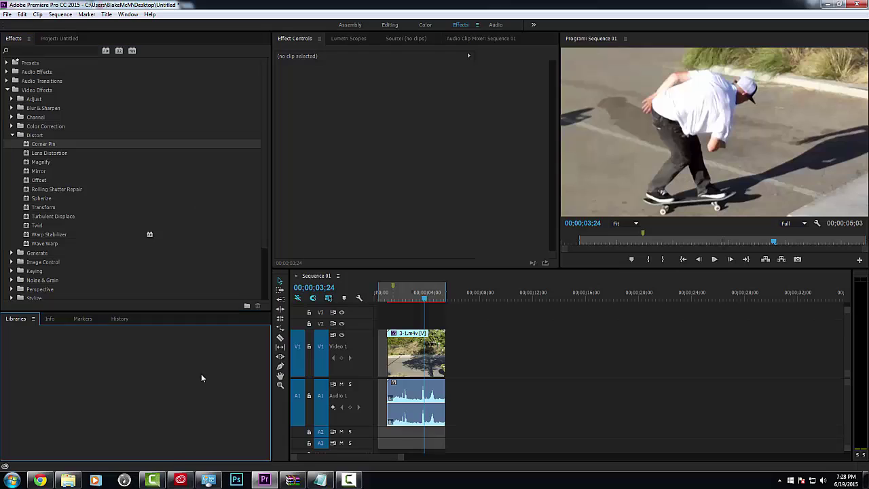
{"action": "left_click", "coordinate": [514, 359]}
{"action": "left_click", "coordinate": [349, 479]}
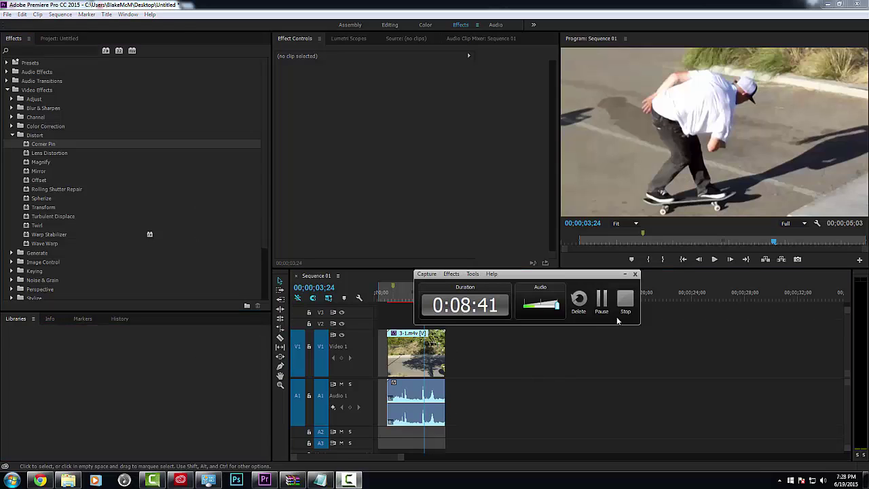